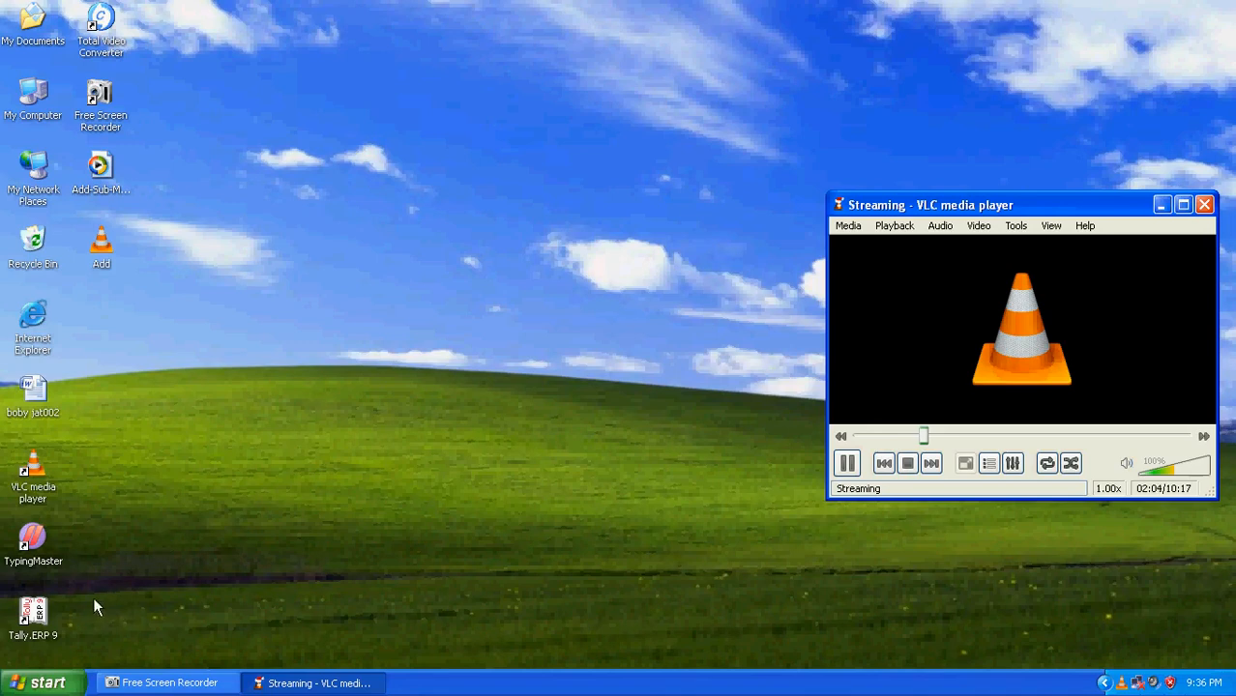
- Start Tally.ERP 9 from the desktop and continue past the licensing startup screen to the Gateway of Tally
left_click(31, 619)
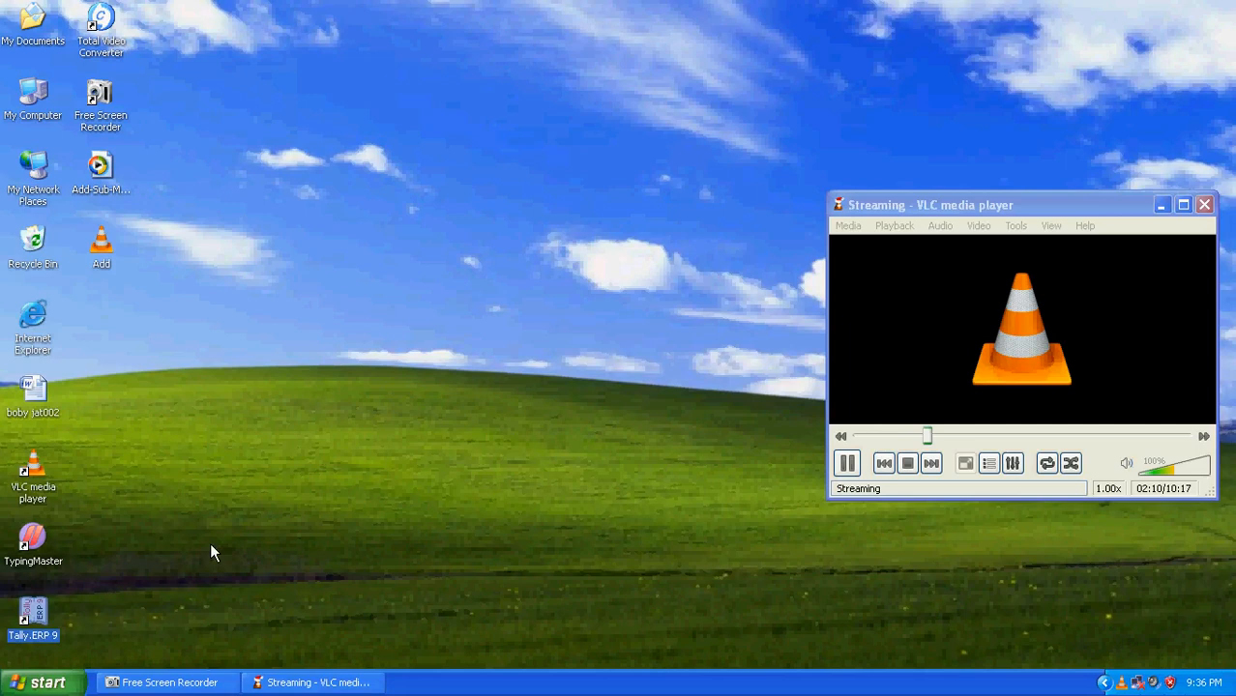
key("Return")
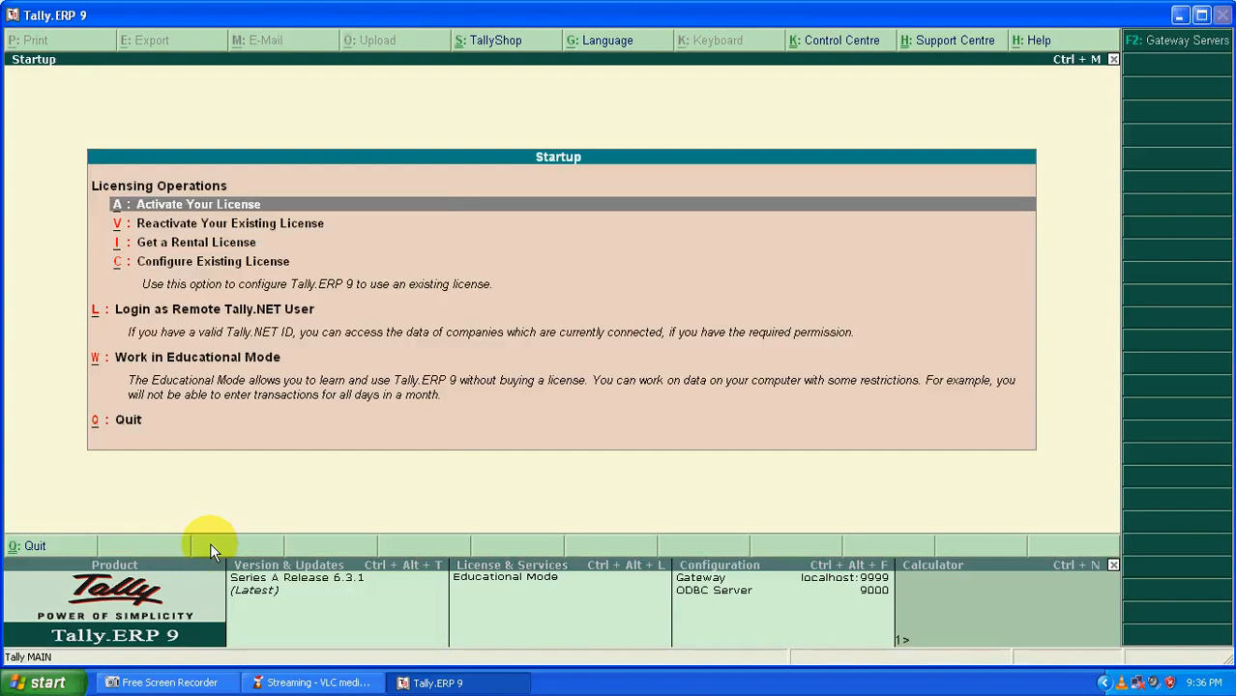
key("Escape")
key("n")
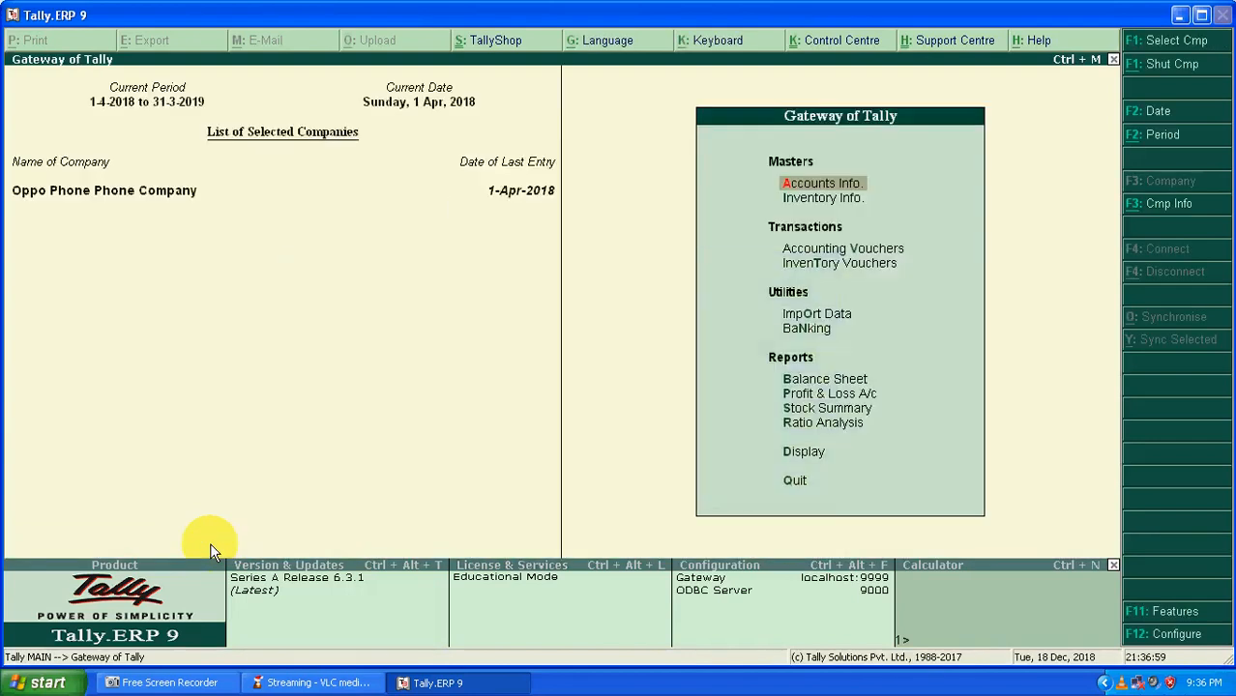
- Load the company Maharishi Computer Service from the list of companies
left_click(1160, 41)
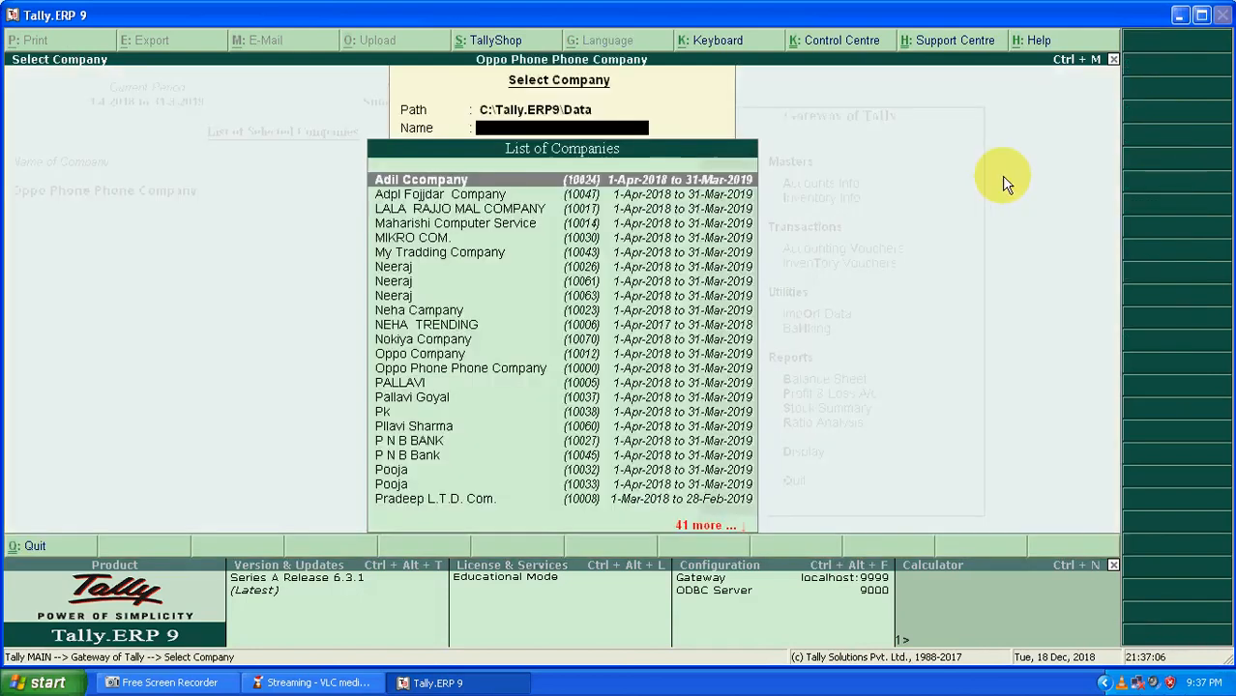
type("Ma")
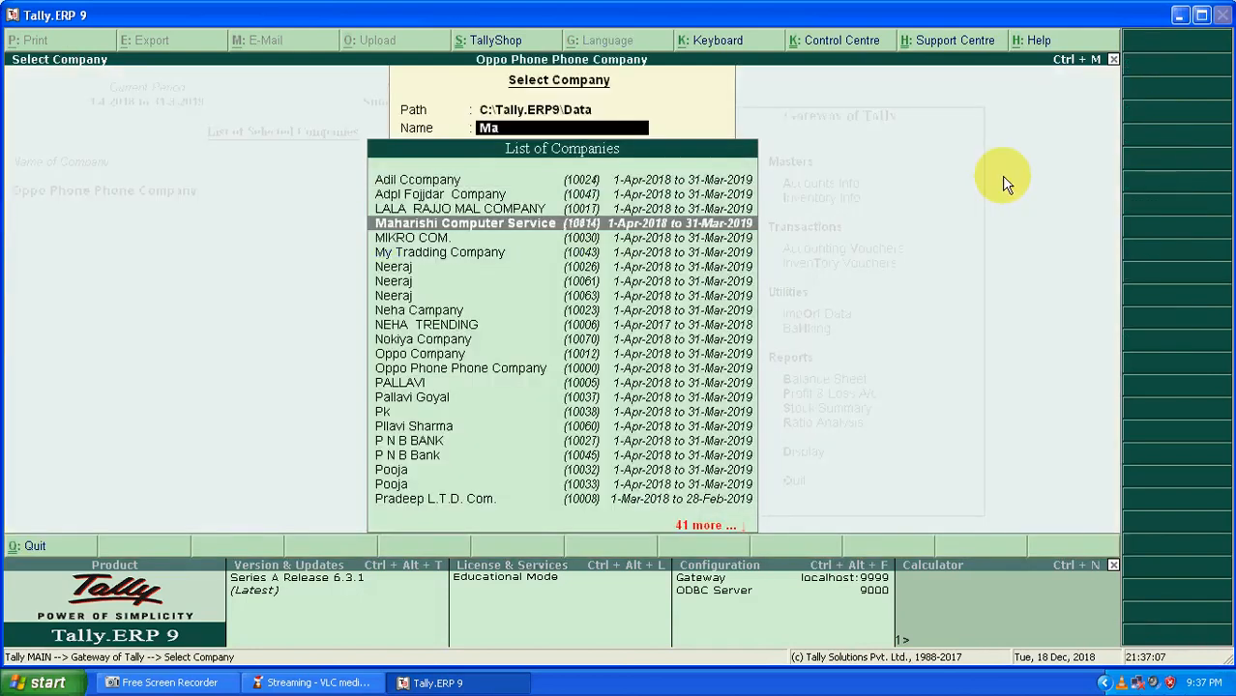
key("Return")
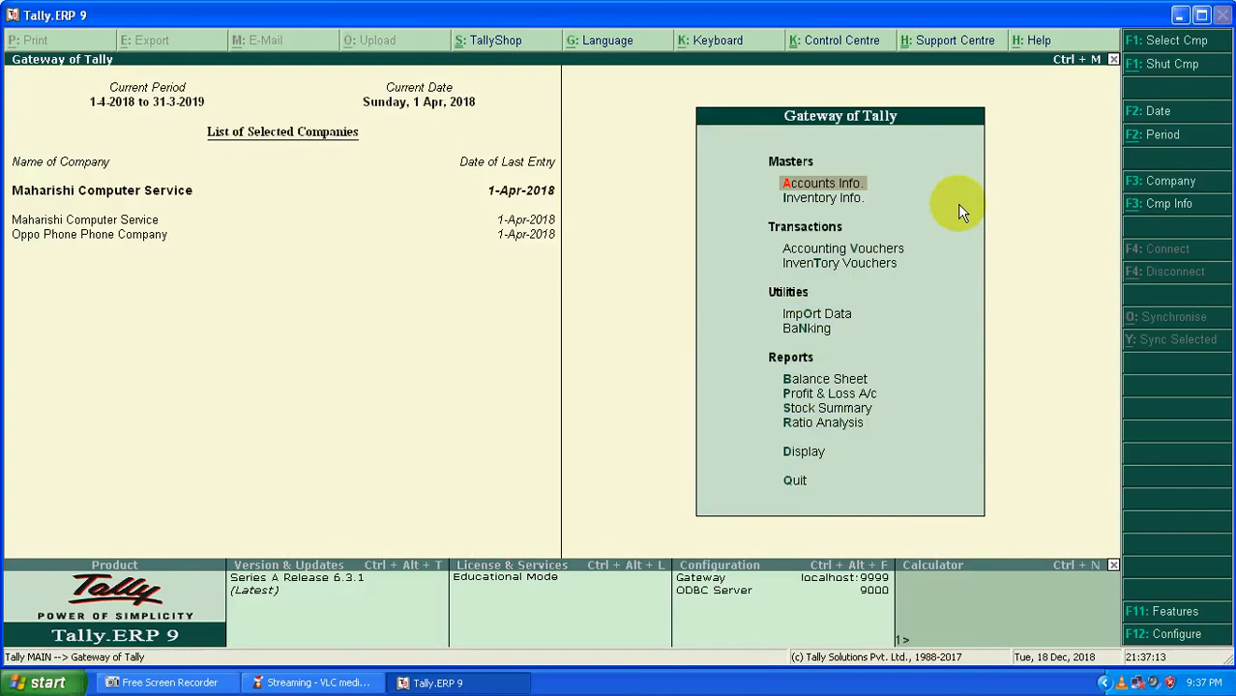
- Shut the Oppo Phone Phone Company so that only Maharishi Computer Service stays loaded
key("alt+F1")
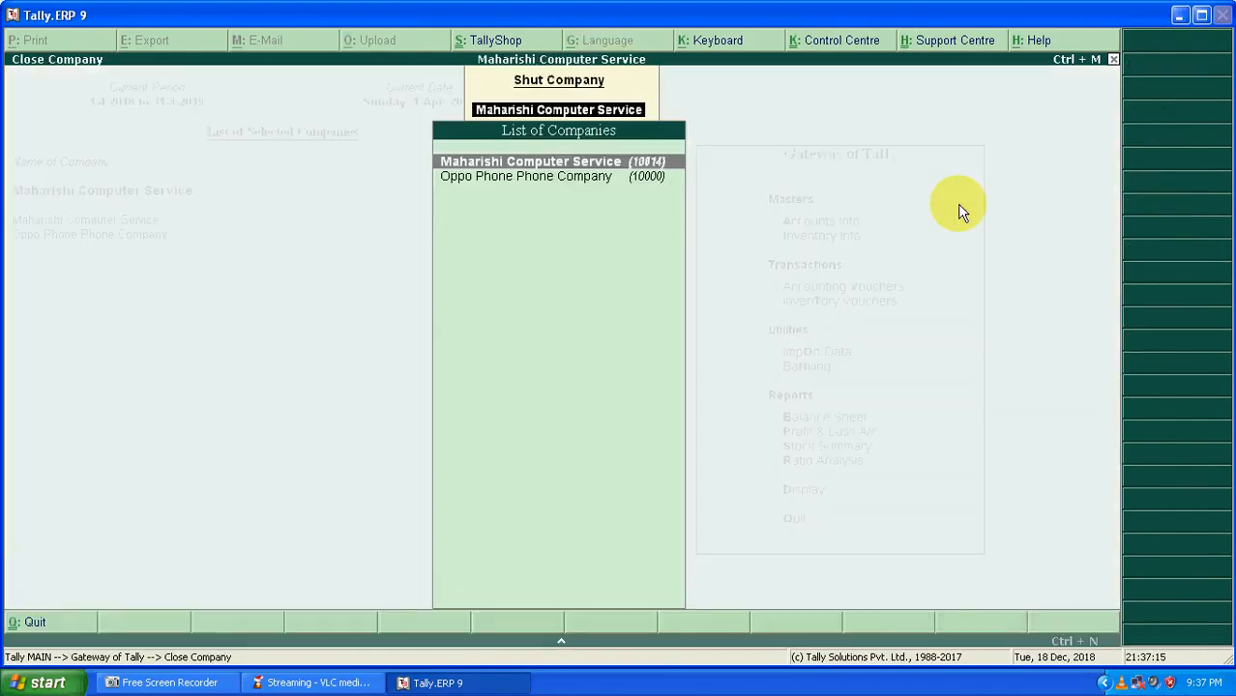
key("Down")
key("Return")
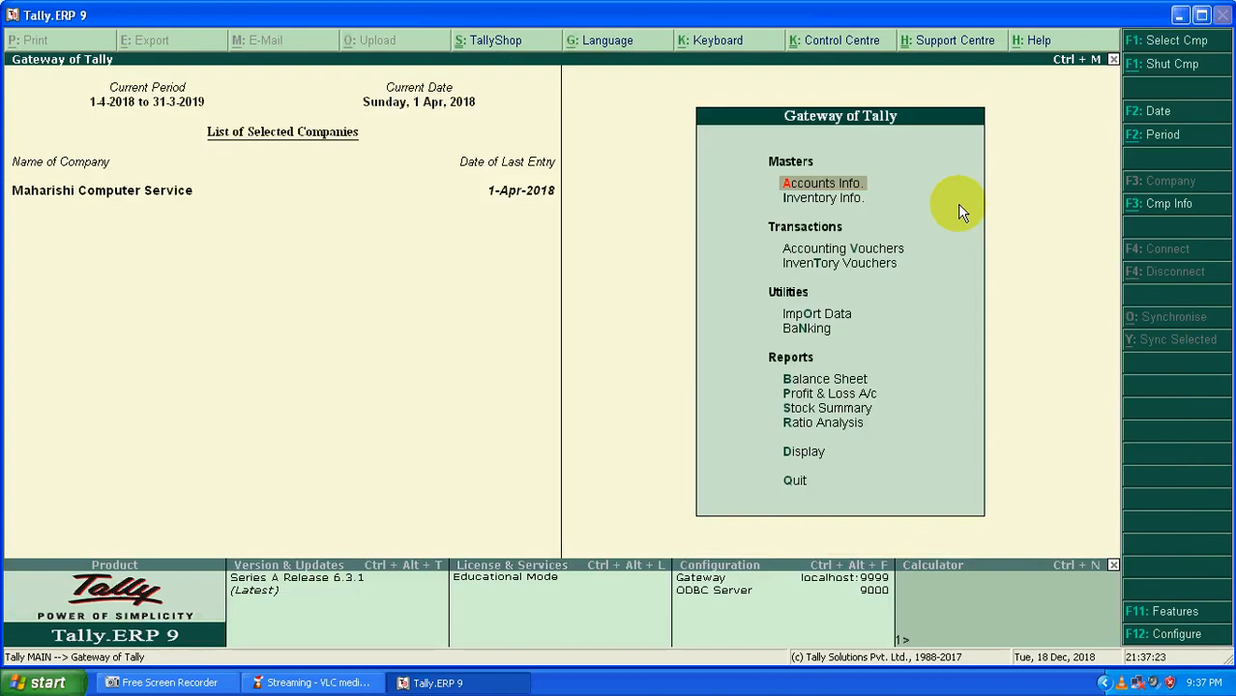
- Set Enable multi-currency to Yes in the company's Accounting Features, keep all other options, and save
left_click(1167, 614)
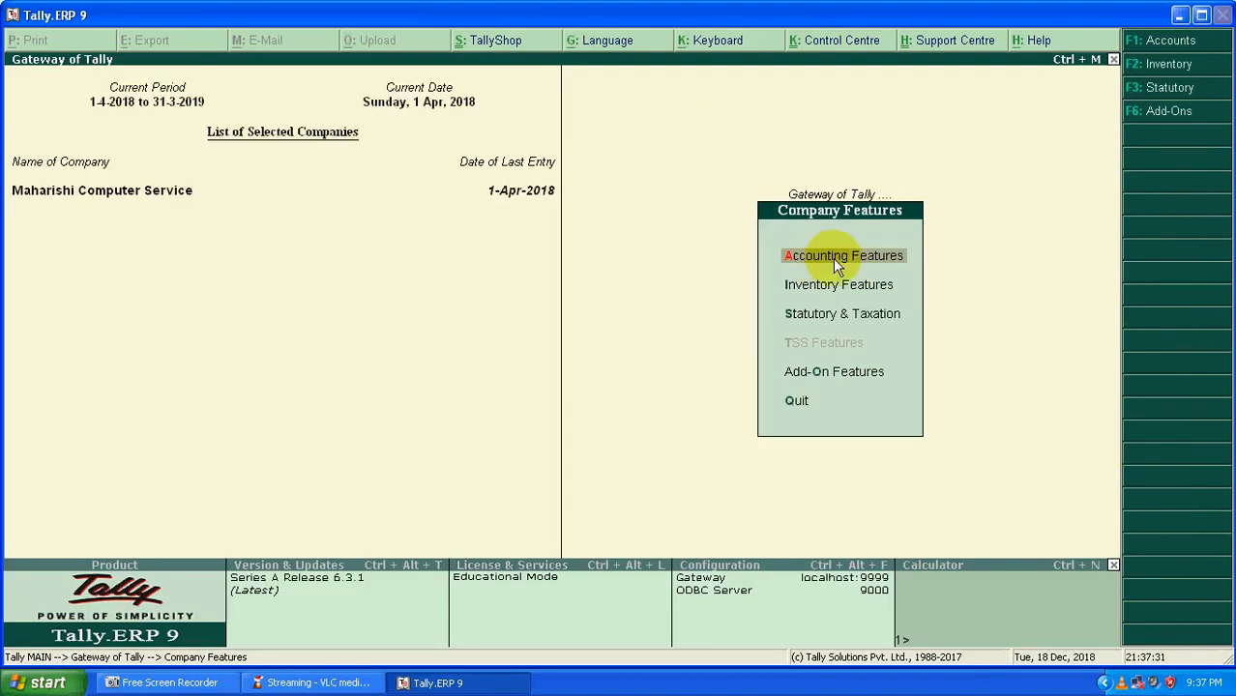
left_click(832, 258)
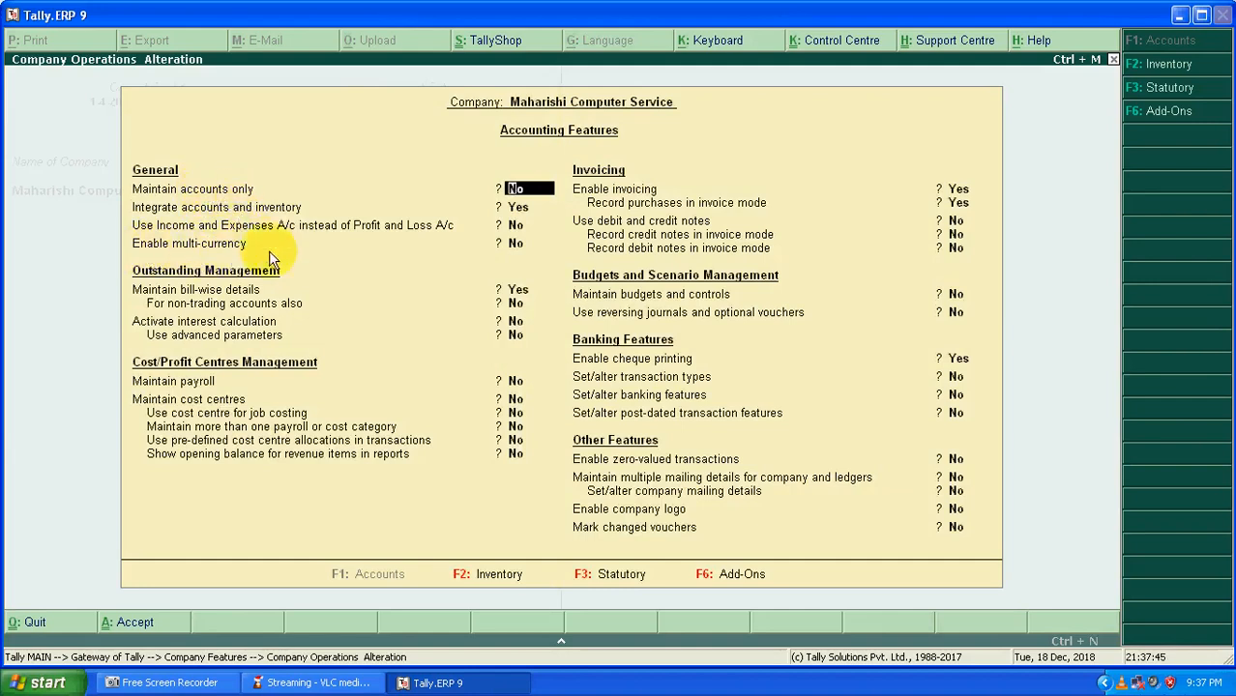
left_click(510, 247)
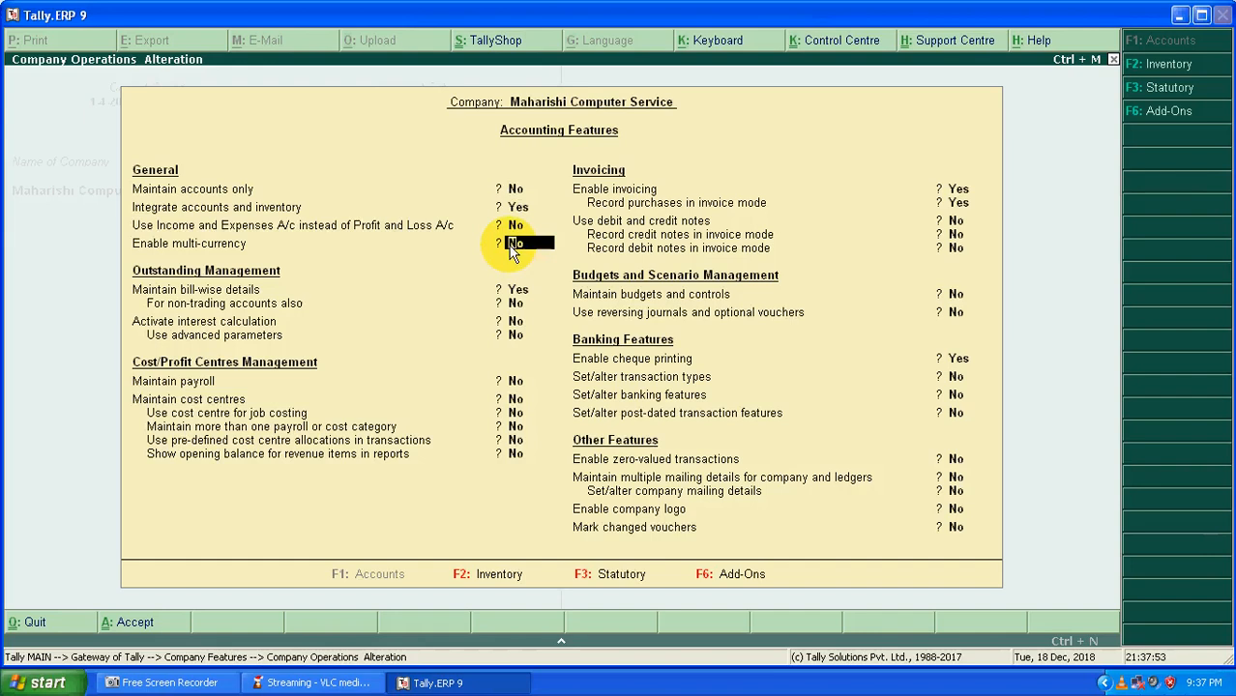
type("y")
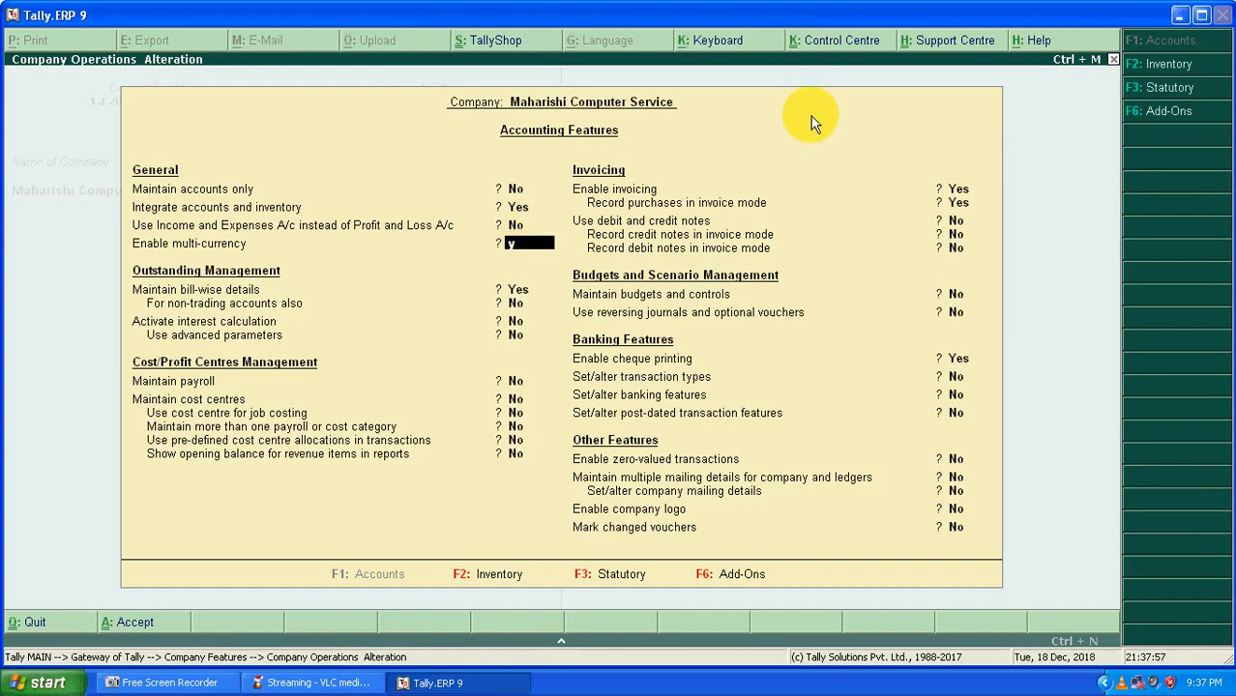
key("Return")
key("Return")
key("Return")
key("Return")
key("Return")
key("Return")
key("Return")
key("Return")
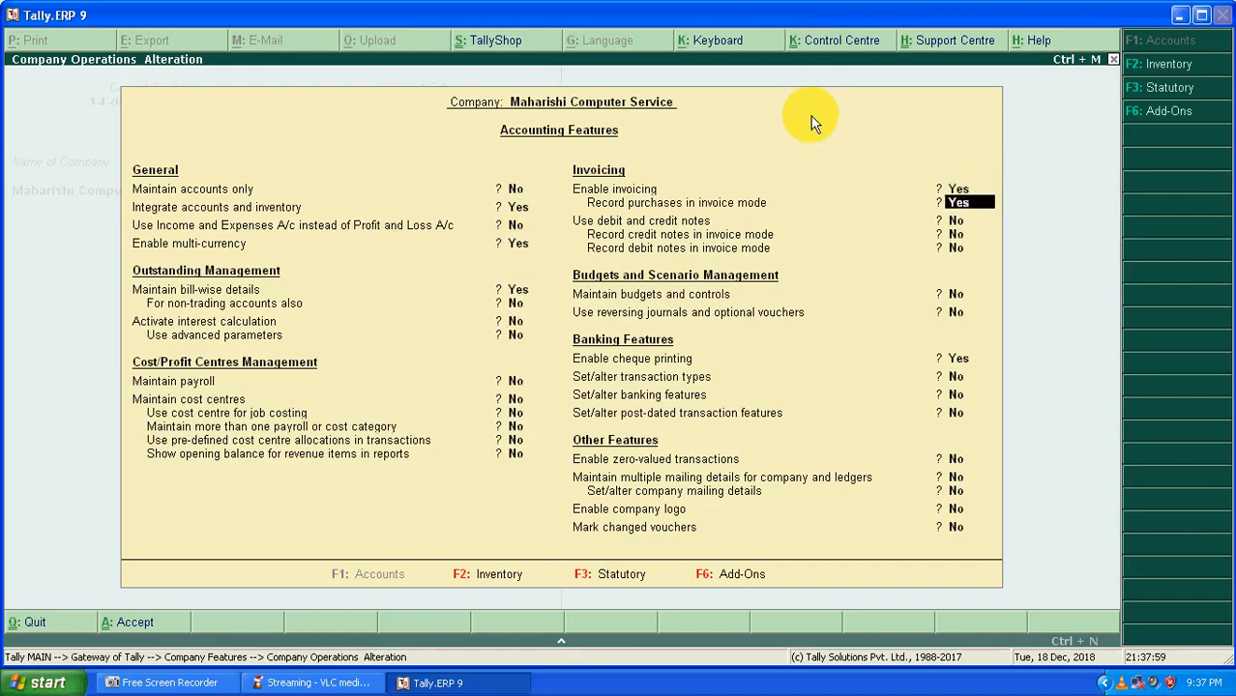
key("Return")
key("Return")
key("Return")
key("Return")
key("Return")
key("Return")
key("Return")
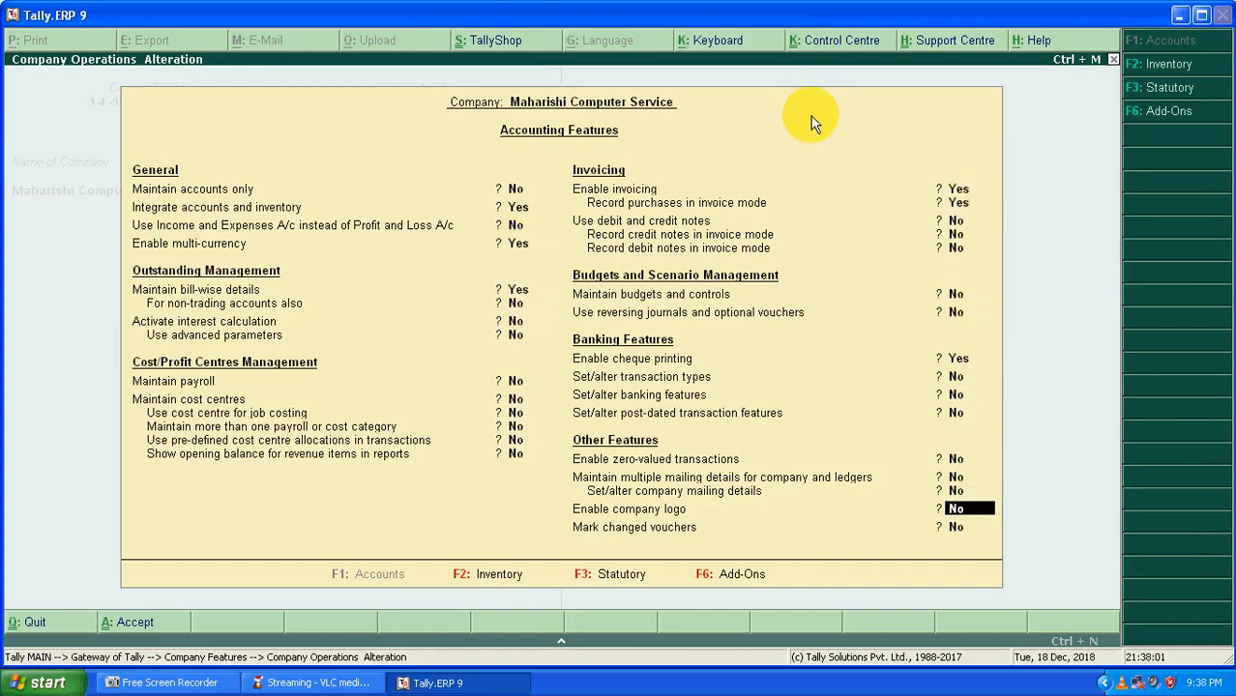
key("Return")
key("Return")
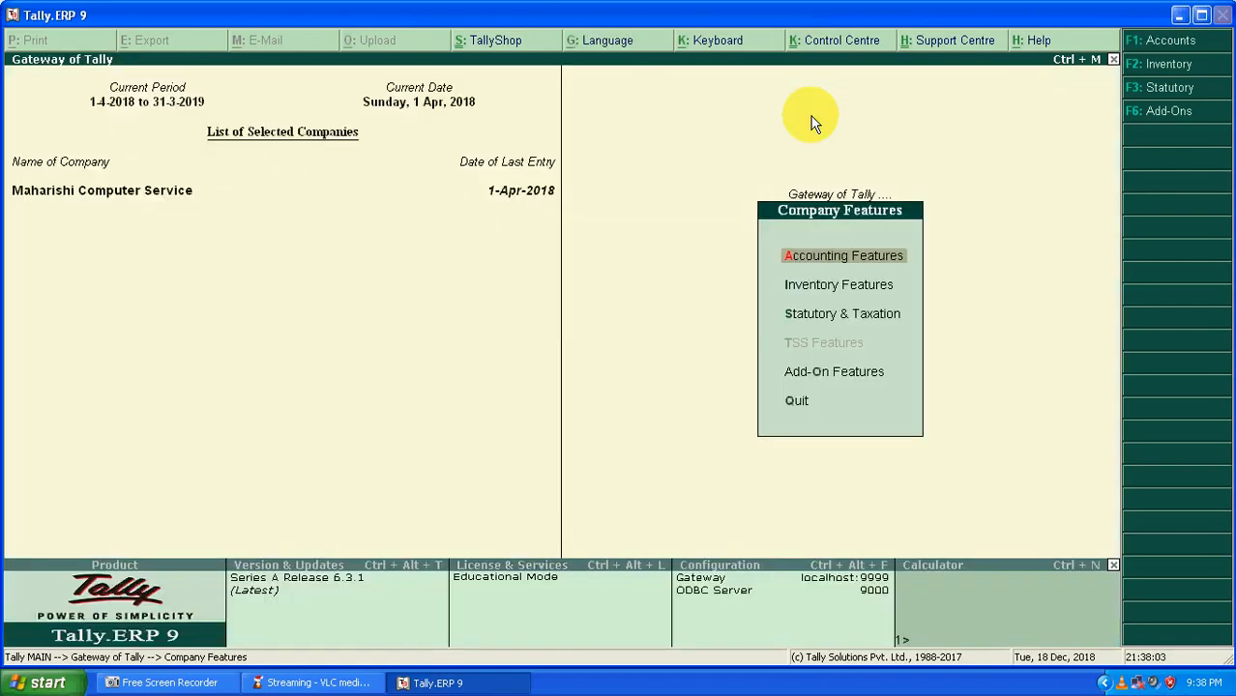
left_click(164, 681)
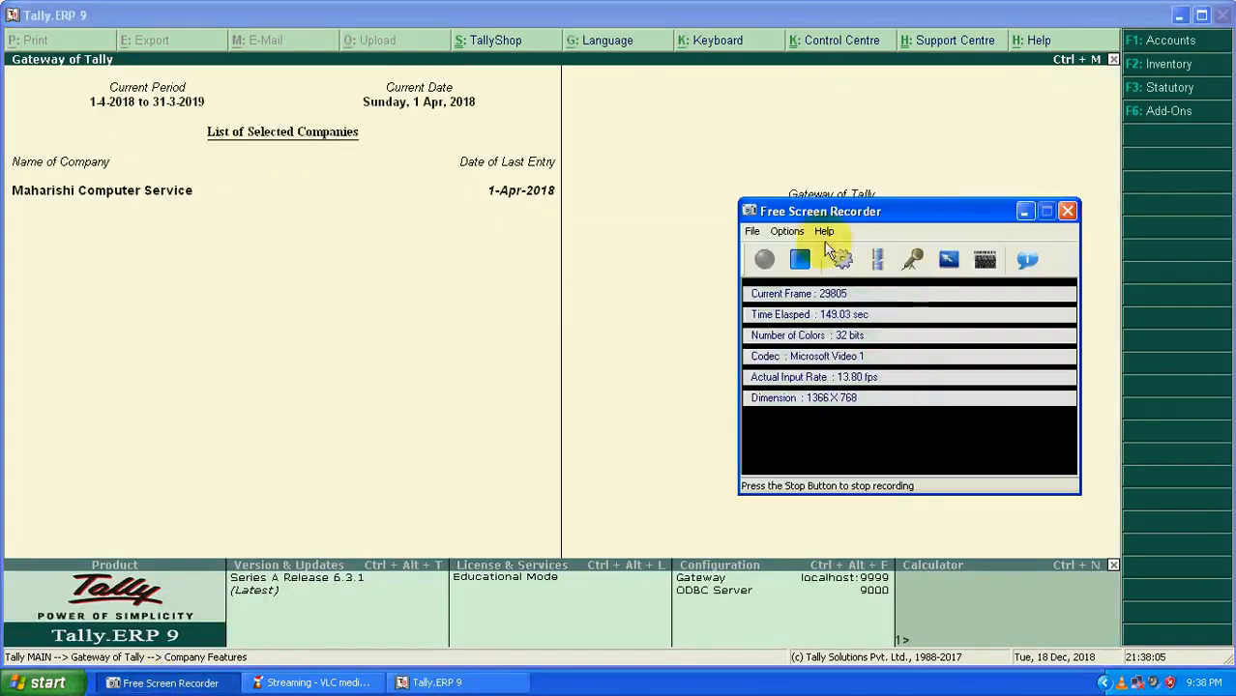
left_click(1023, 211)
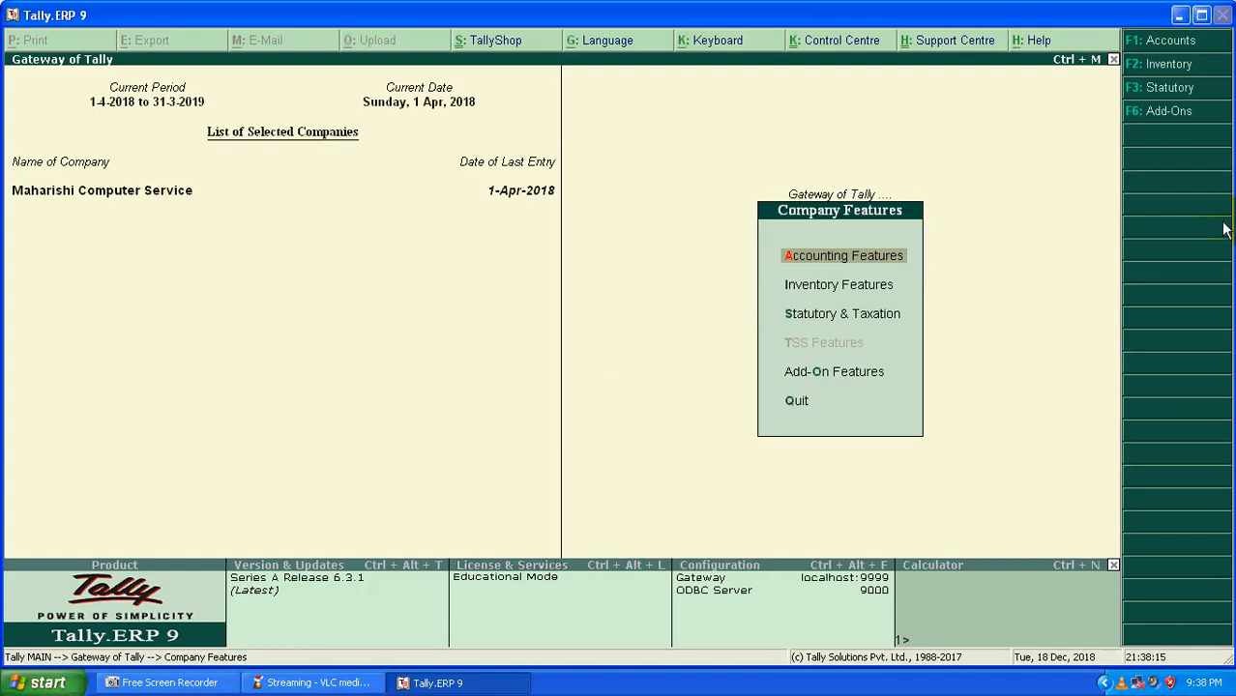
- Leave Company Features and open the creation form for a new currency under Accounts Info
key("Escape")
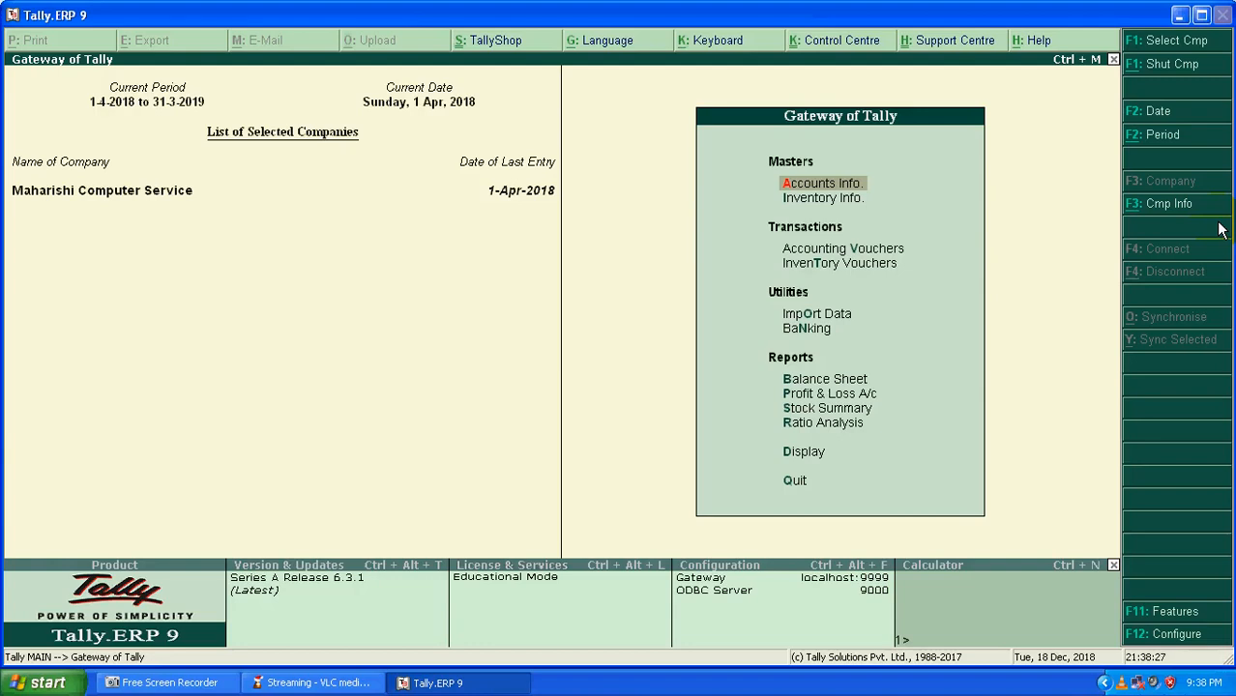
key("Return")
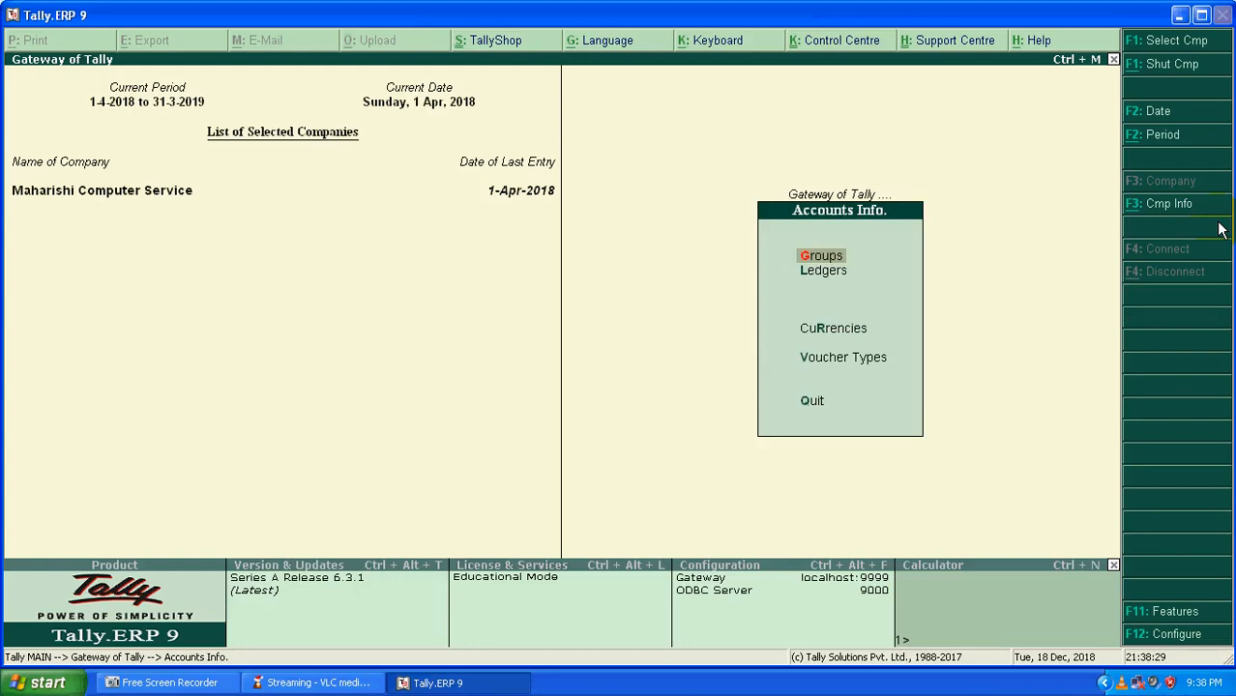
key("Down")
key("Down")
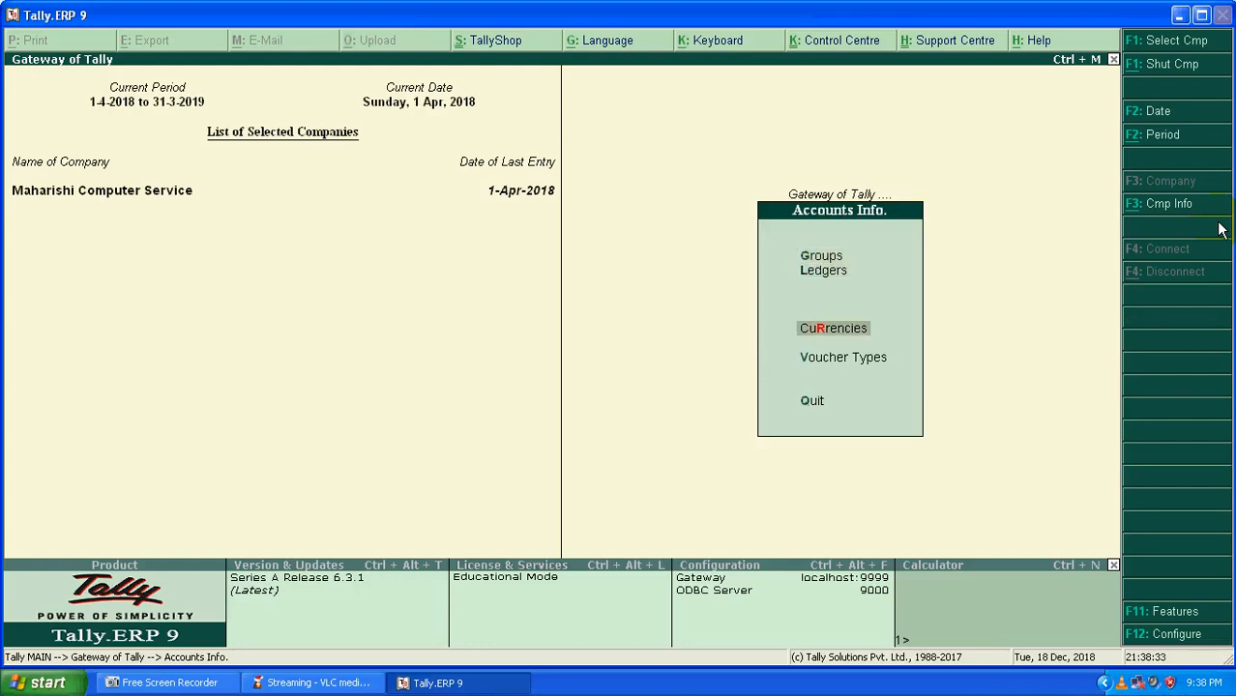
key("Return")
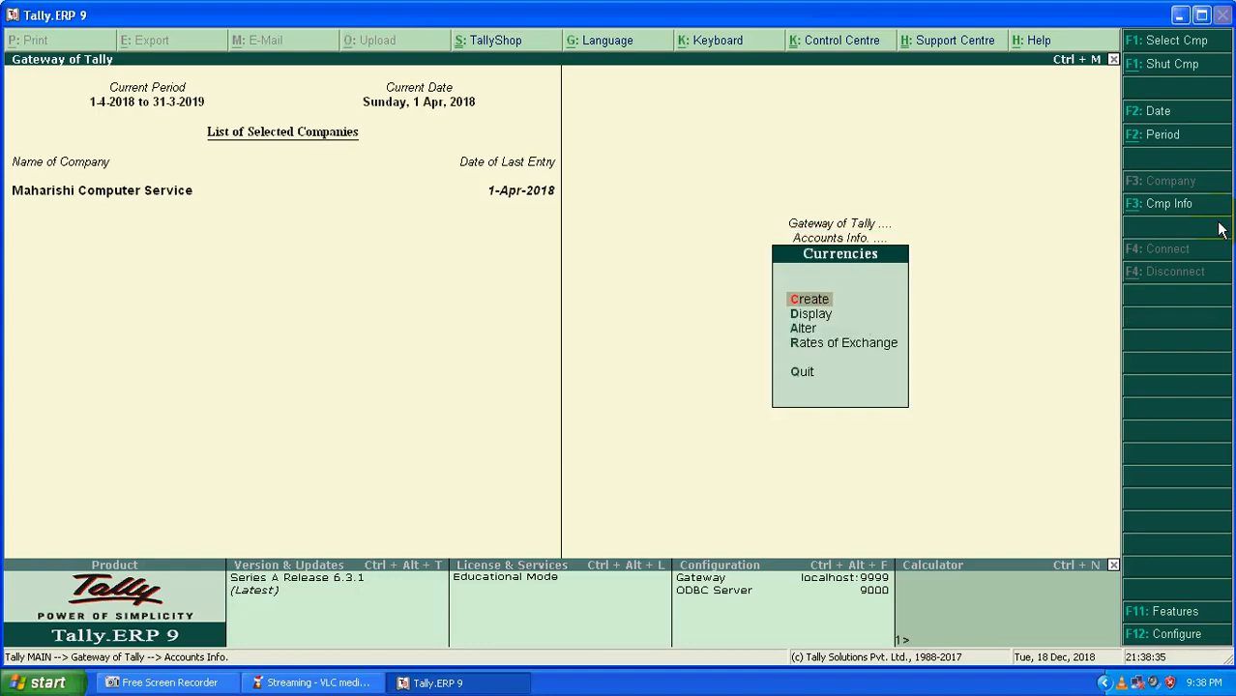
key("Down")
key("Up")
key("Down")
key("Up")
key("Return")
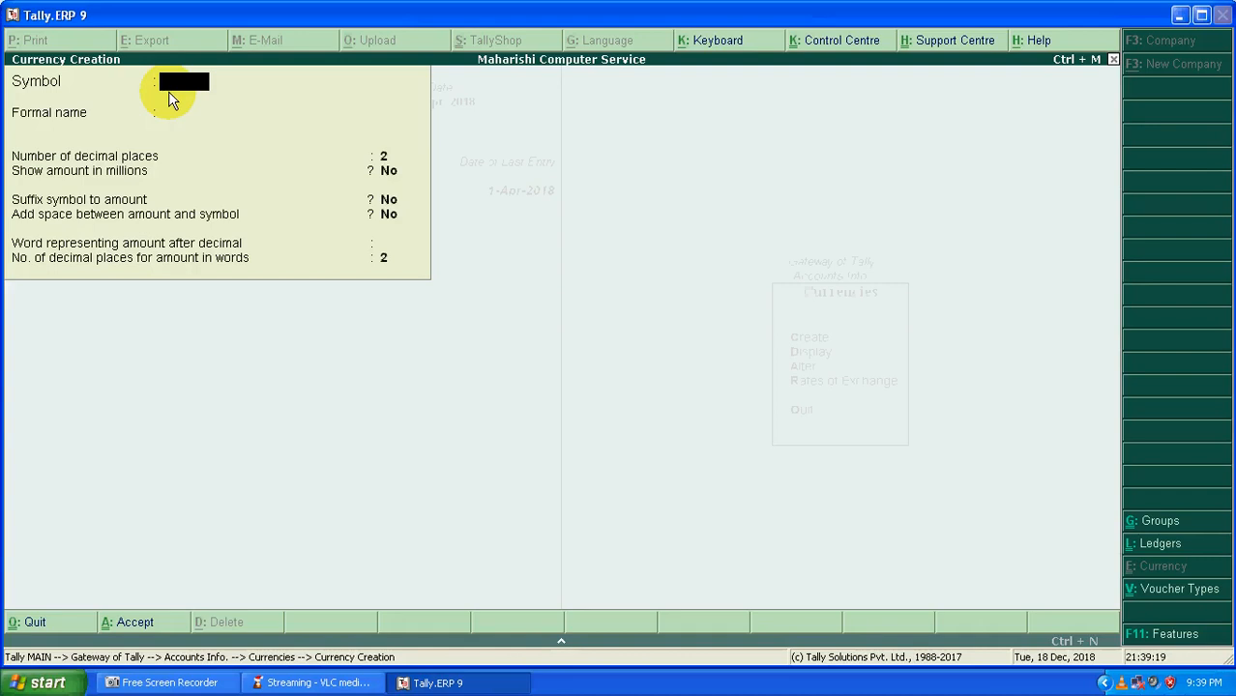
- Create a currency with symbol $ and formal name Dollar, keeping the other defaults, and return to the Gateway of Tally
type("$")
key("Return")
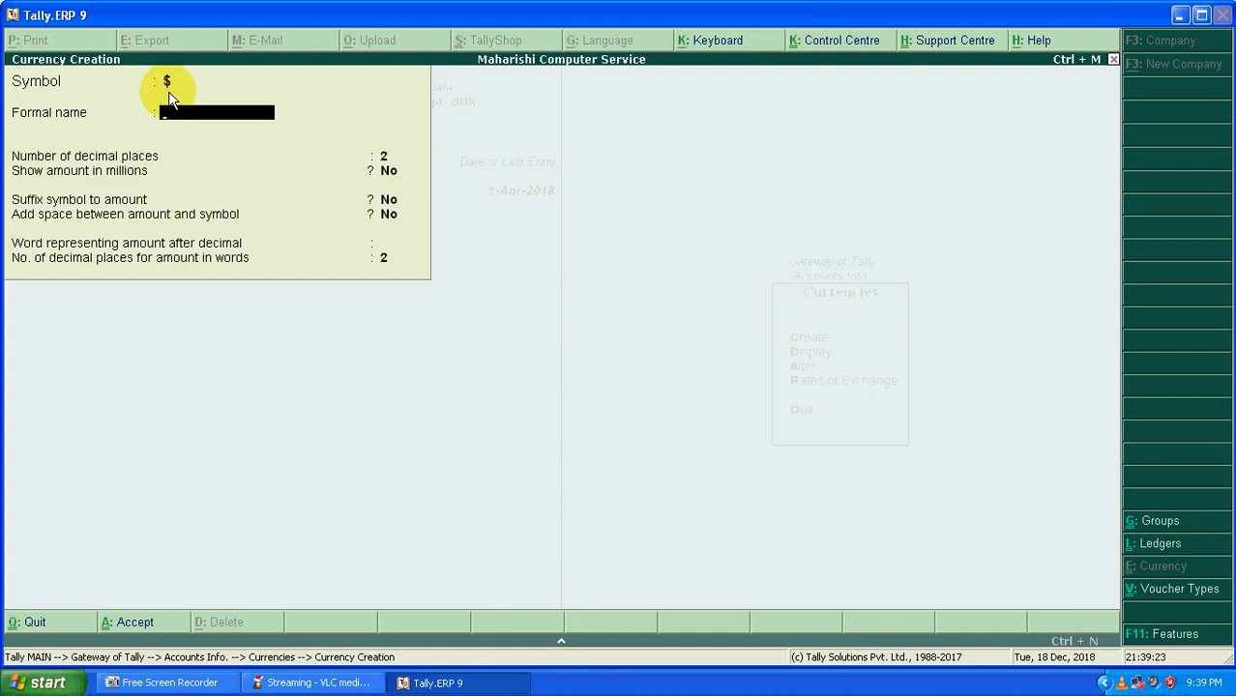
type("Dollar")
key("Return")
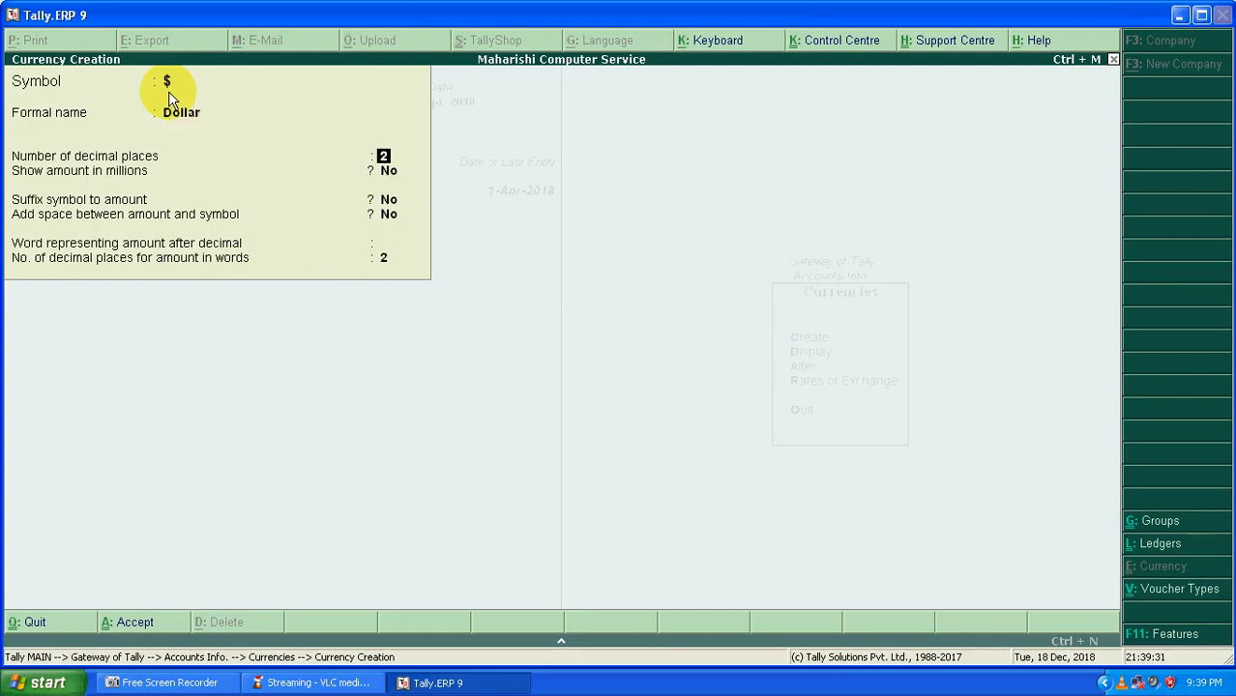
key("Return")
key("Return")
key("Return")
key("Return")
key("Return")
key("Return")
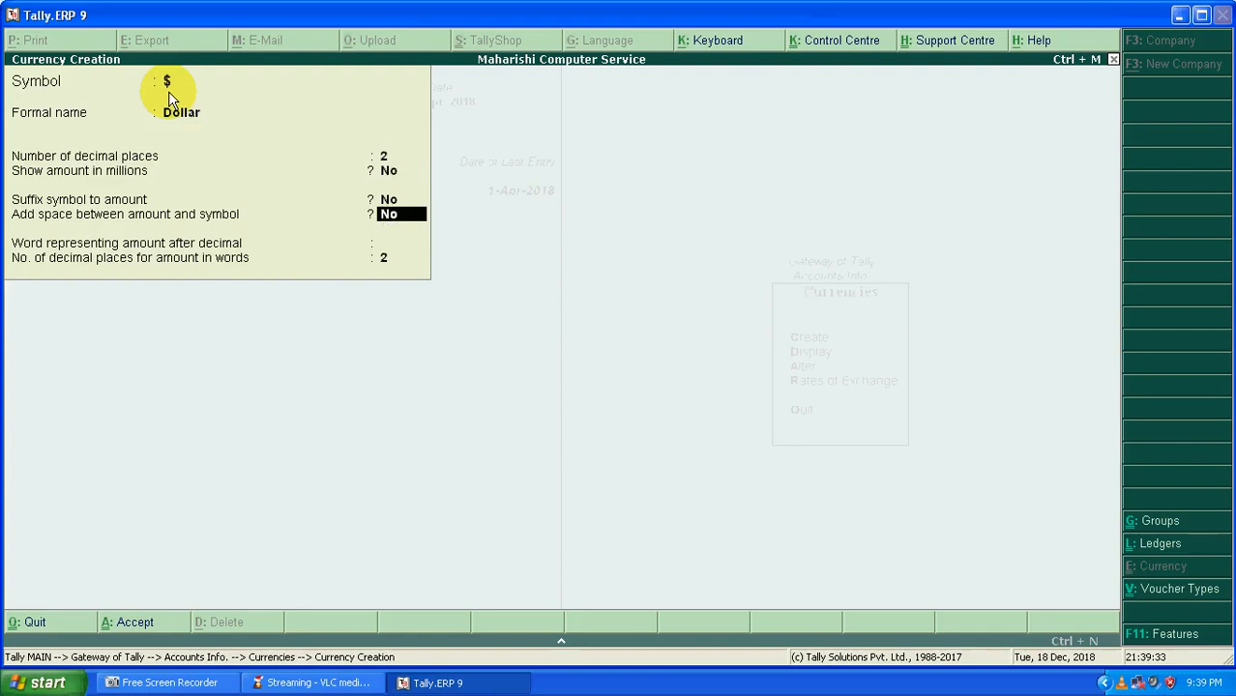
key("Return")
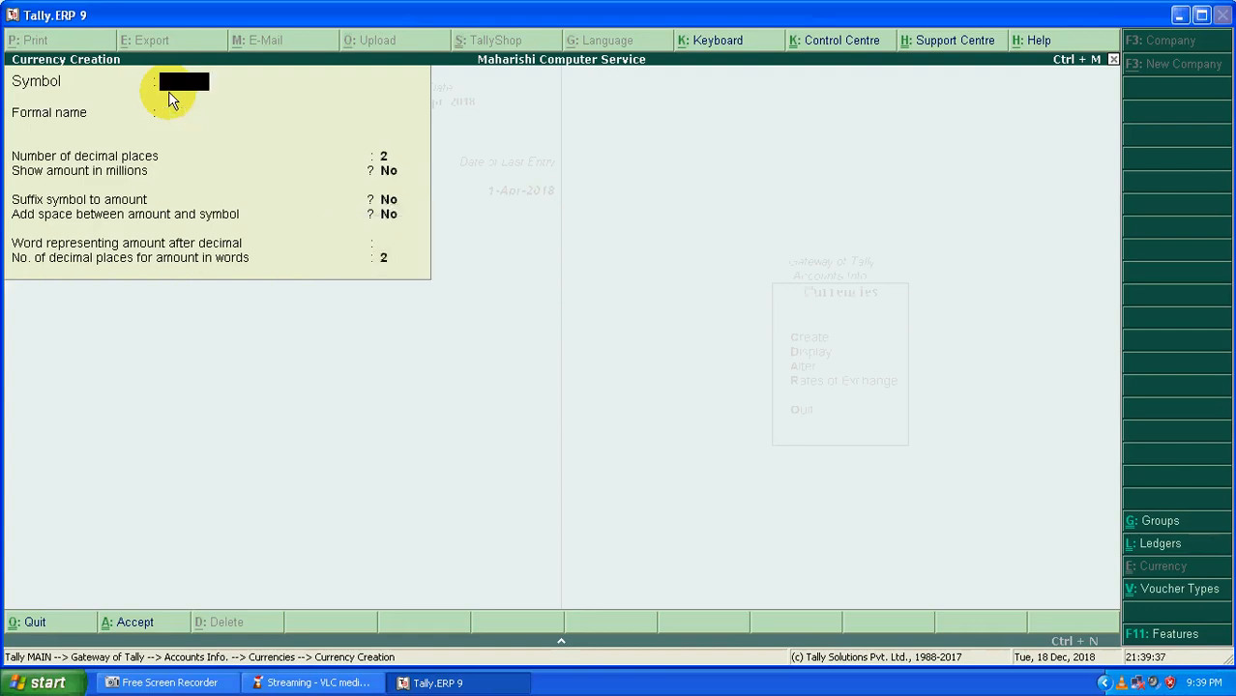
key("Escape")
key("Return")
key("Escape")
key("Escape")
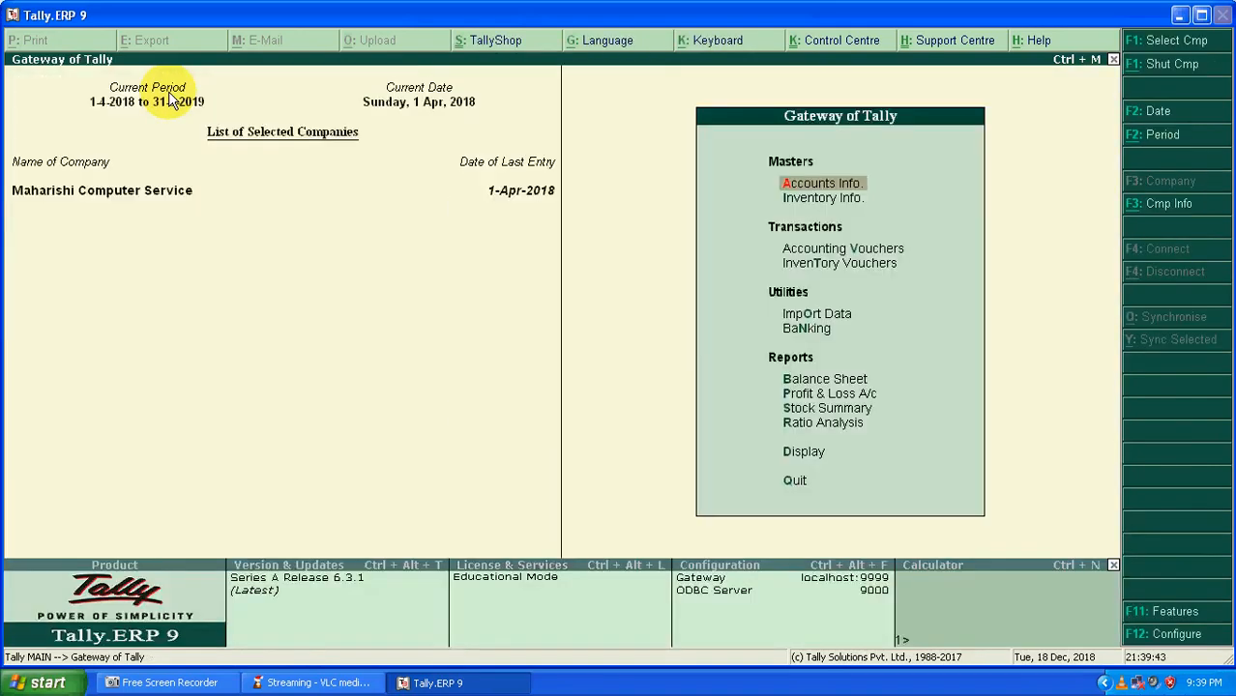
- Open a new payment voucher under Accounting Vouchers and set its account to Cash
key("Down")
key("Down")
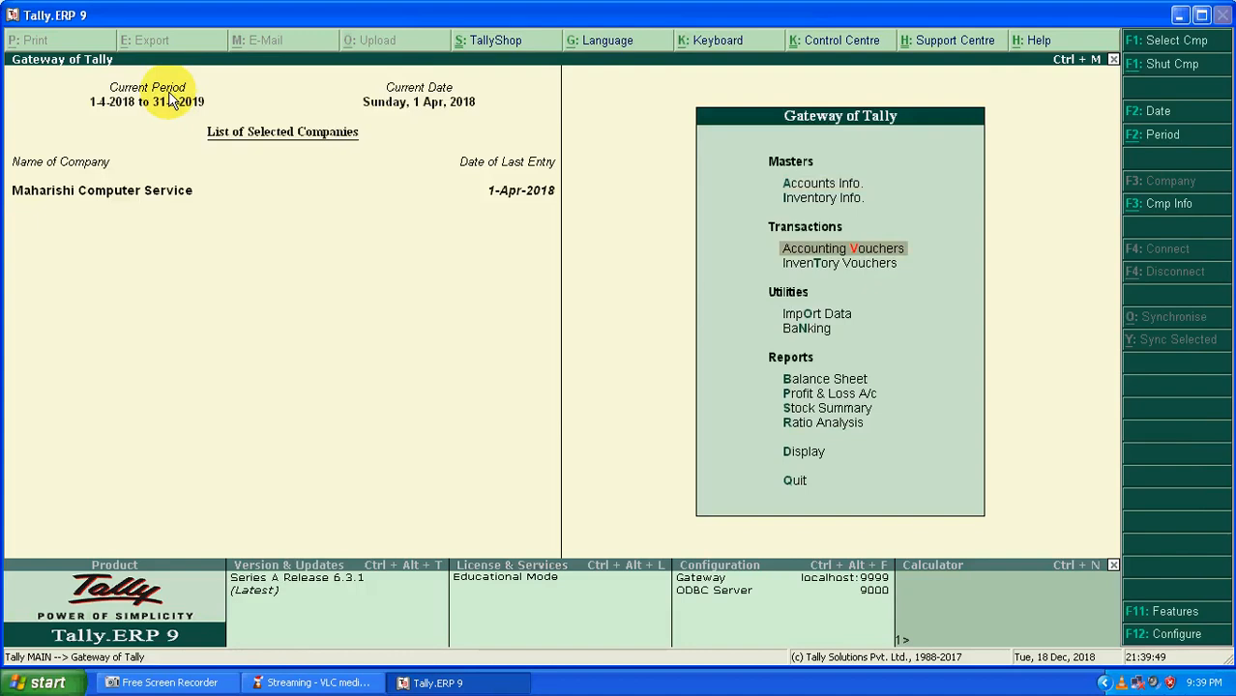
key("Return")
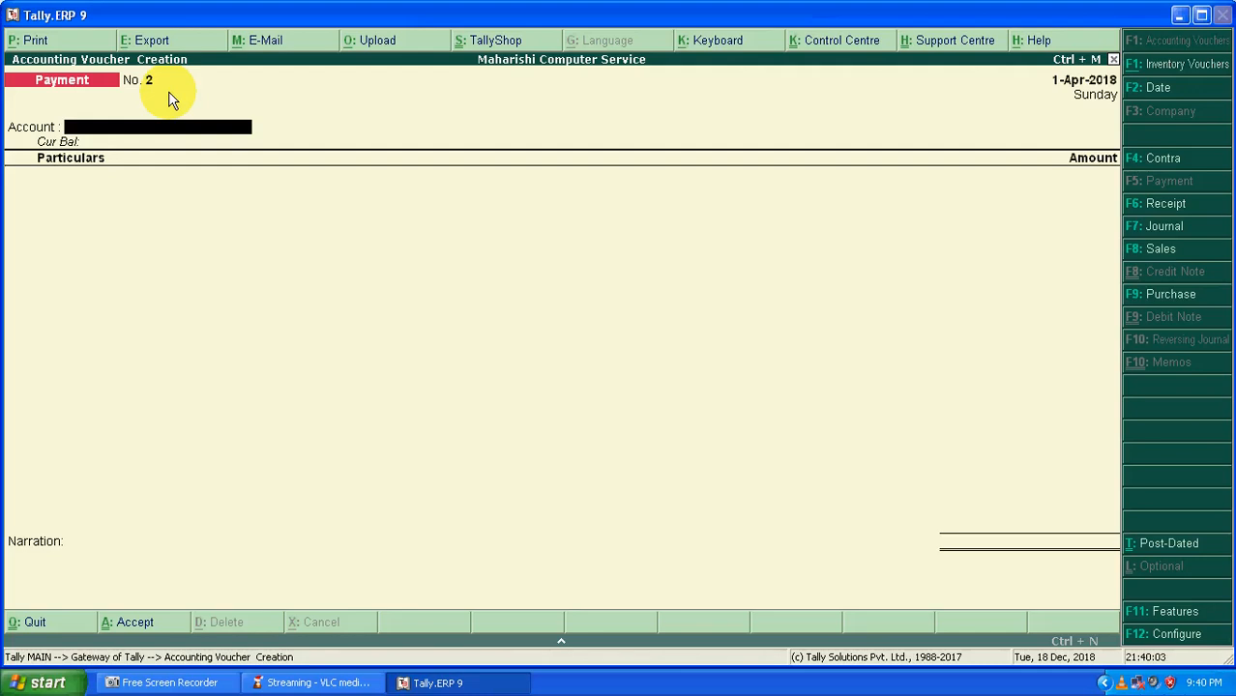
type("c")
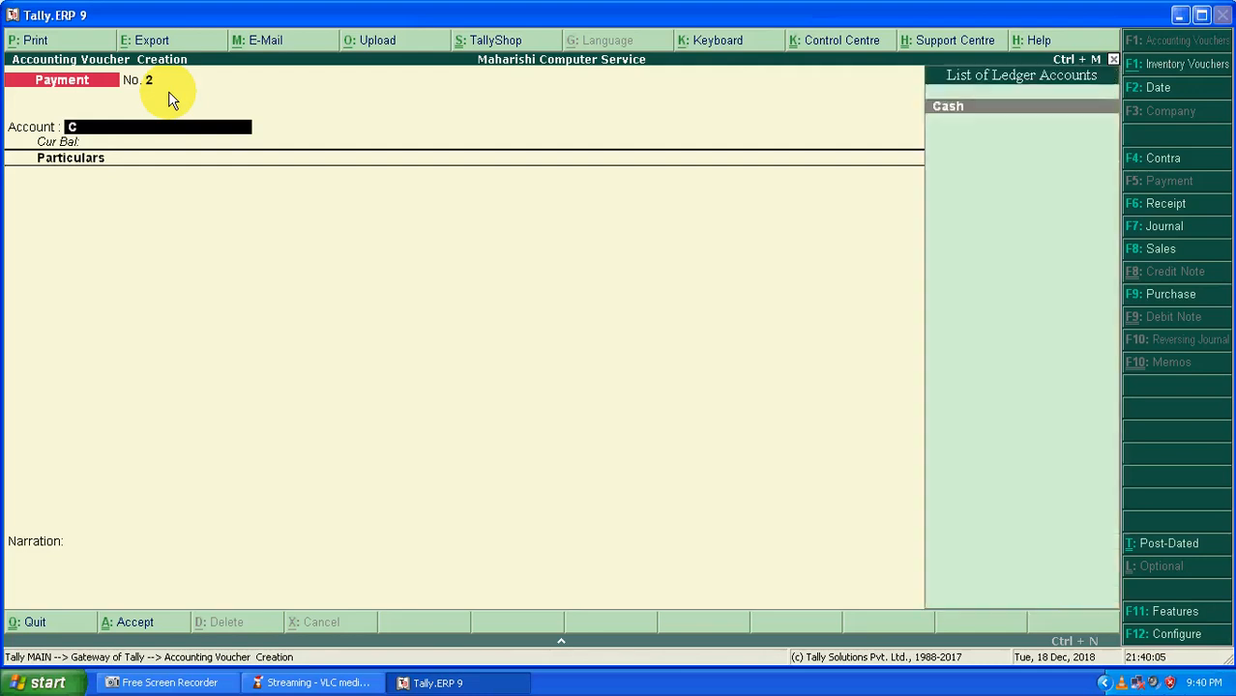
key("Return")
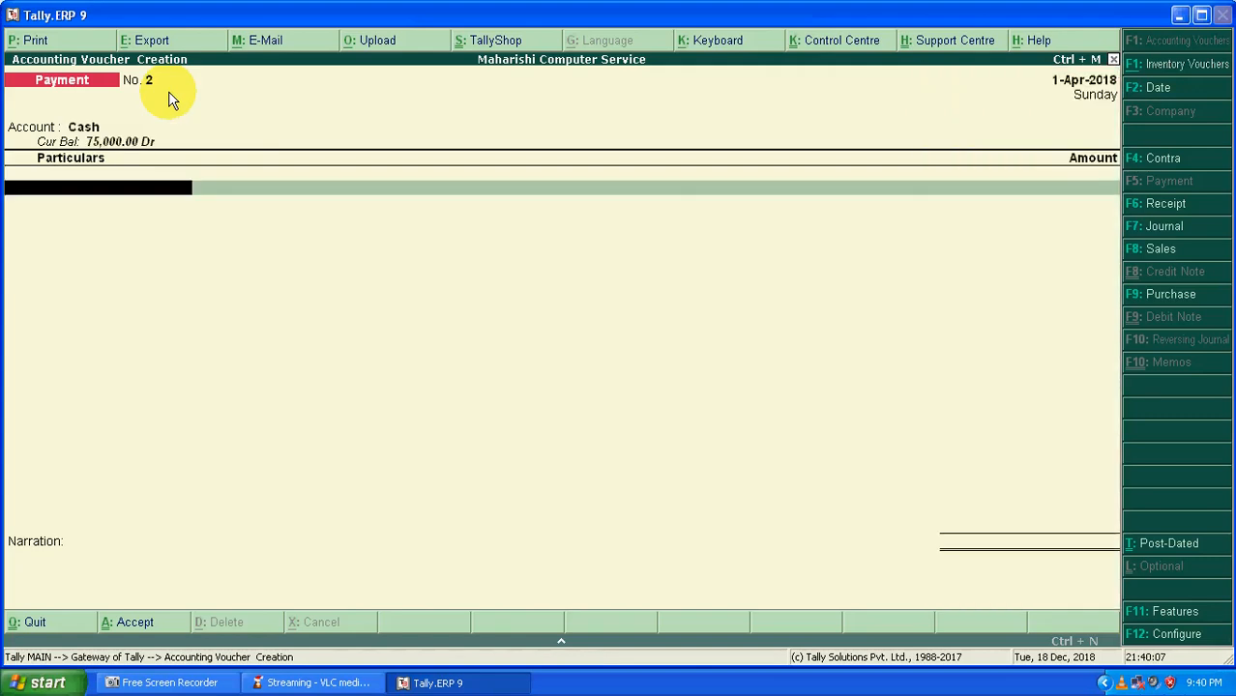
- Add Laptop A/c to the payment voucher's particulars with an amount of 30000
type("L")
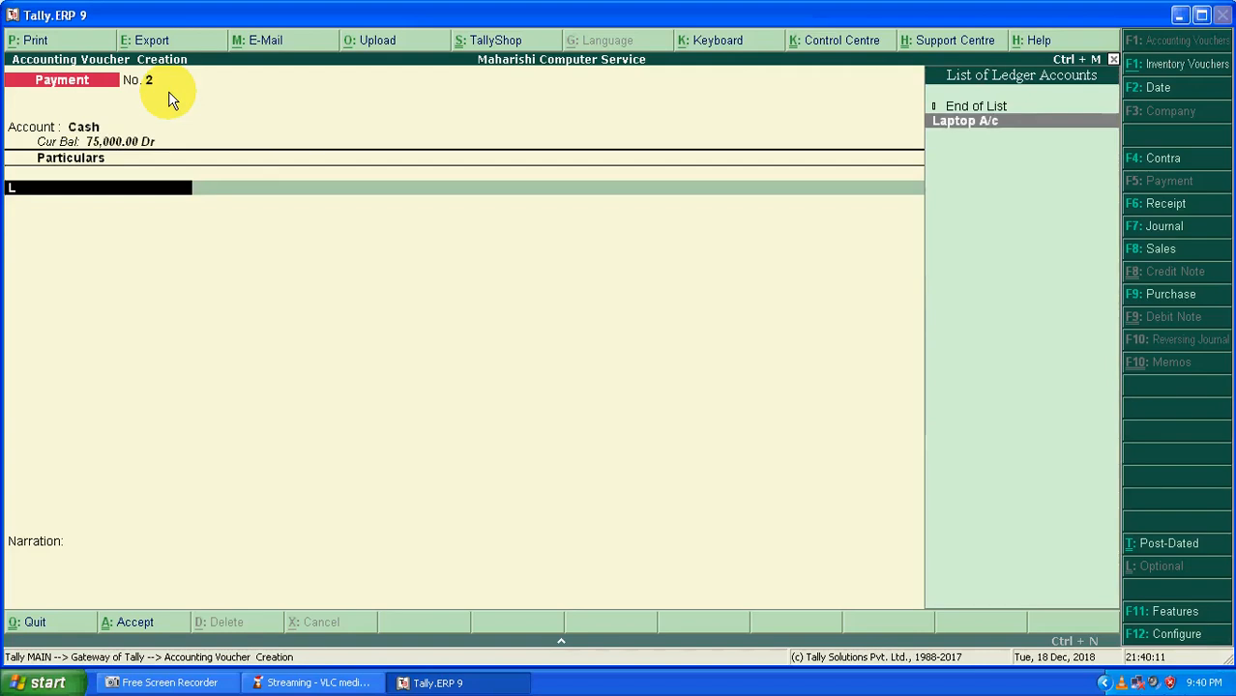
key("Return")
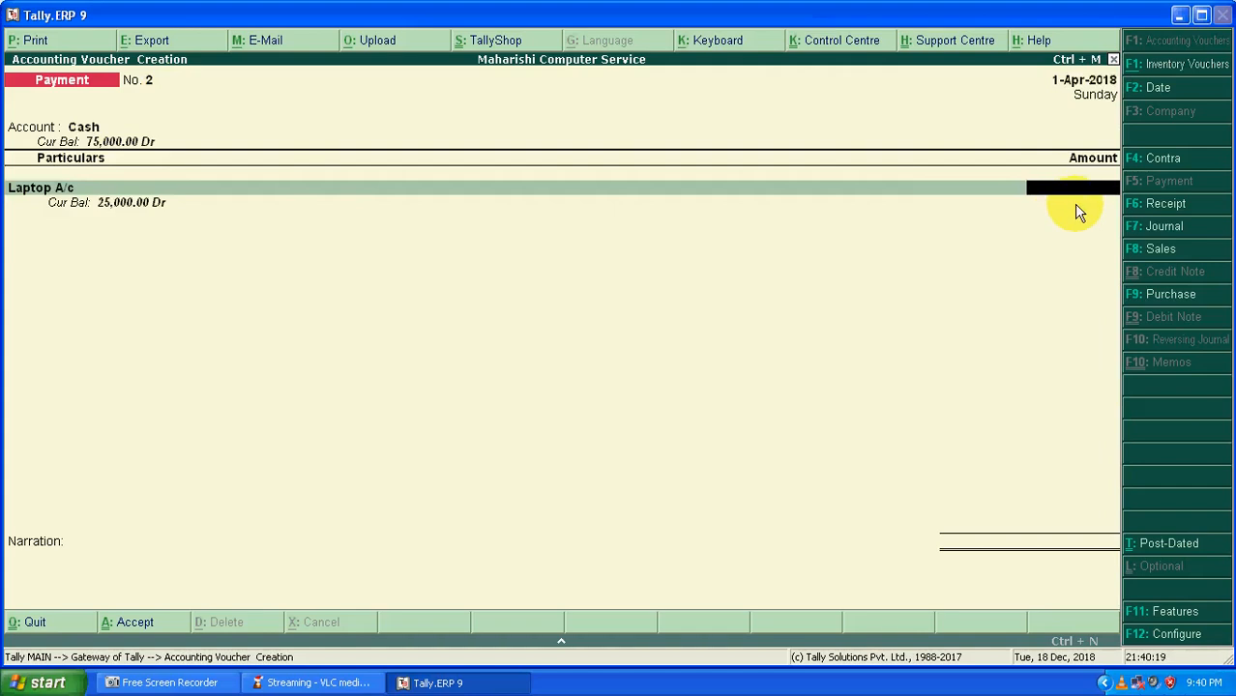
type("30000")
key("Return")
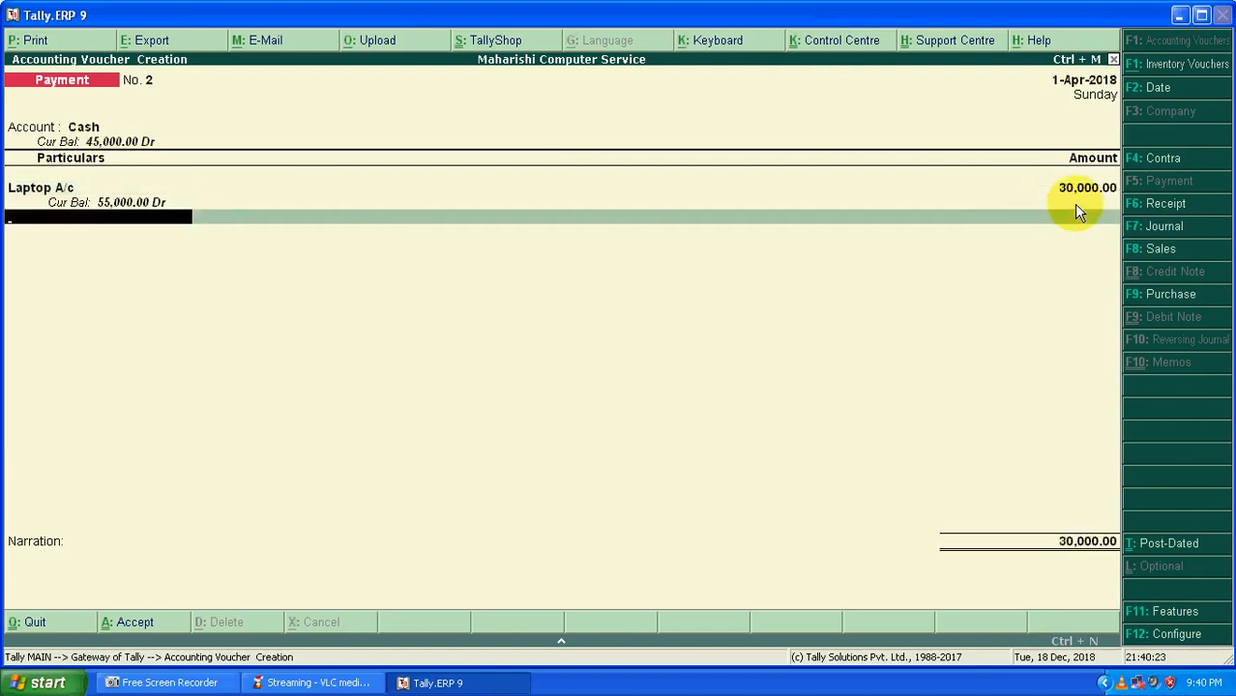
- Replace the Laptop A/c amount in the payment voucher with a foreign-currency amount of $300
key("BackSpace")
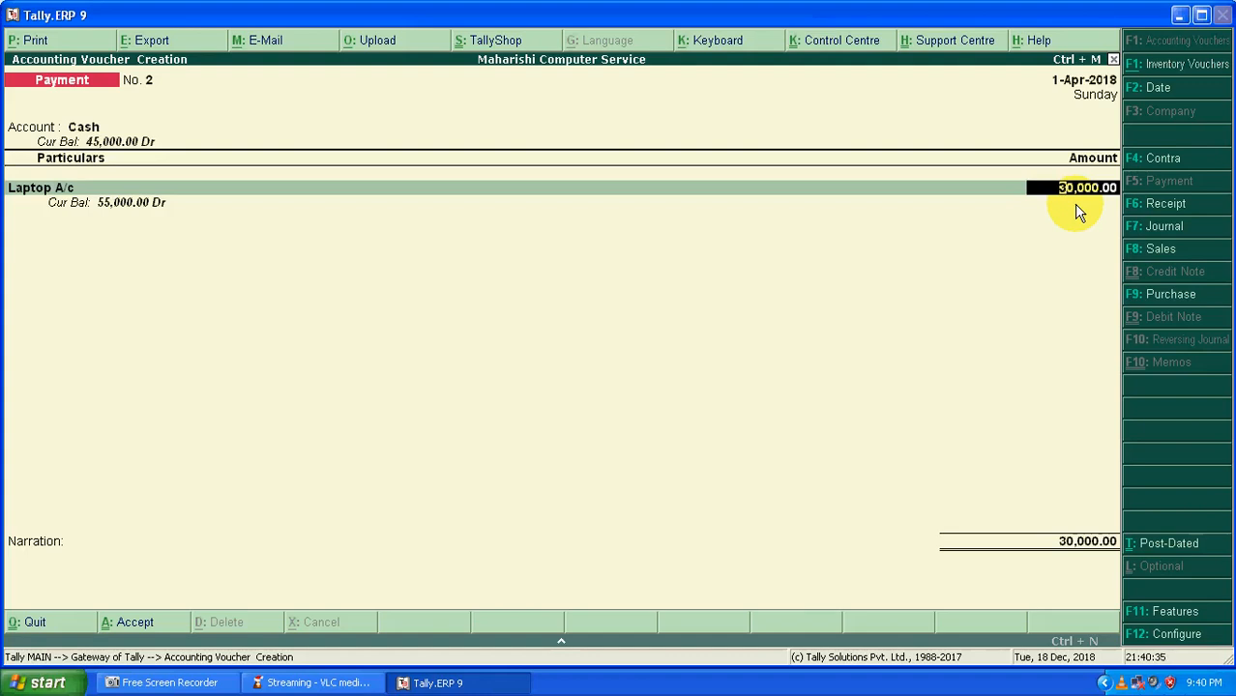
type("5")
type("300")
key("Return")
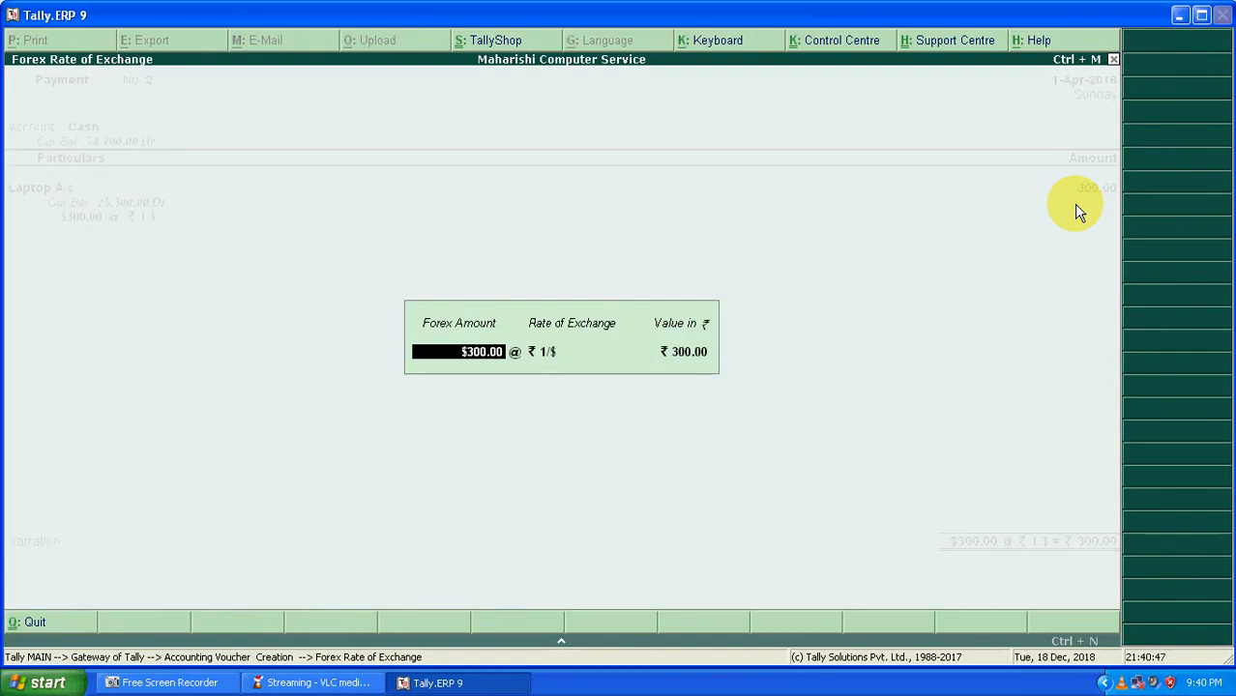
- Set the rate of exchange for the $300 forex amount to ₹ 72/$ and accept the calculated rupee value
key("Return")
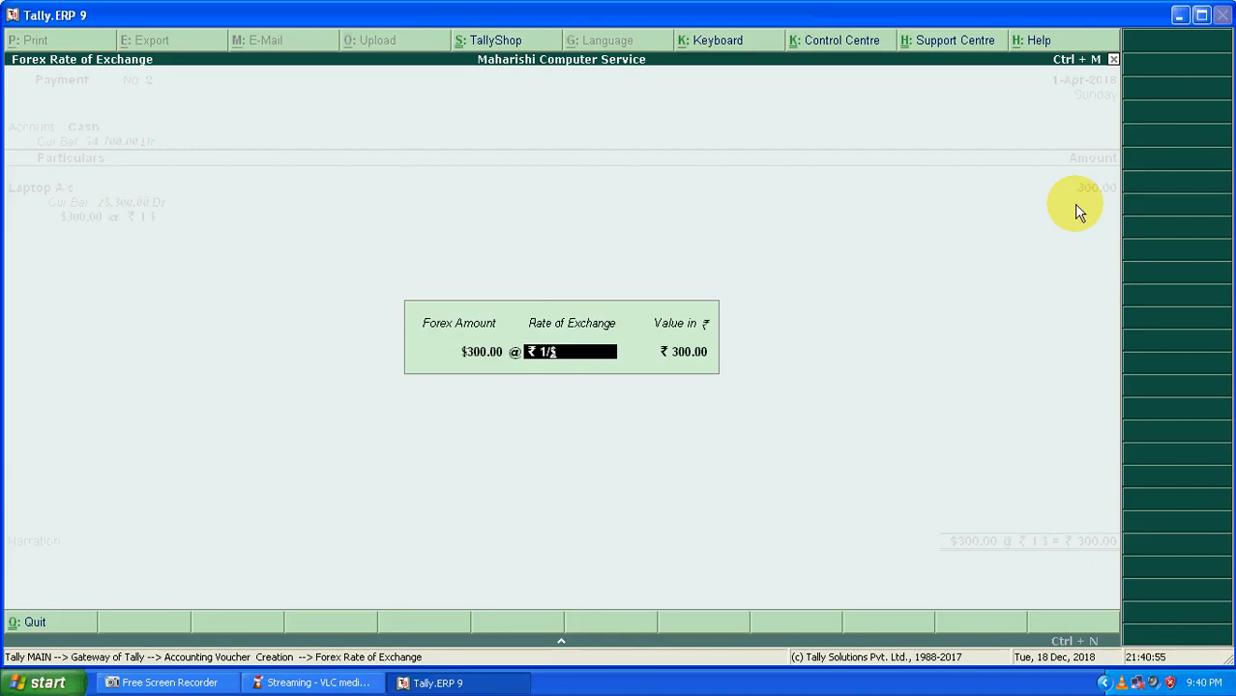
key("BackSpace")
type("72")
key("Return")
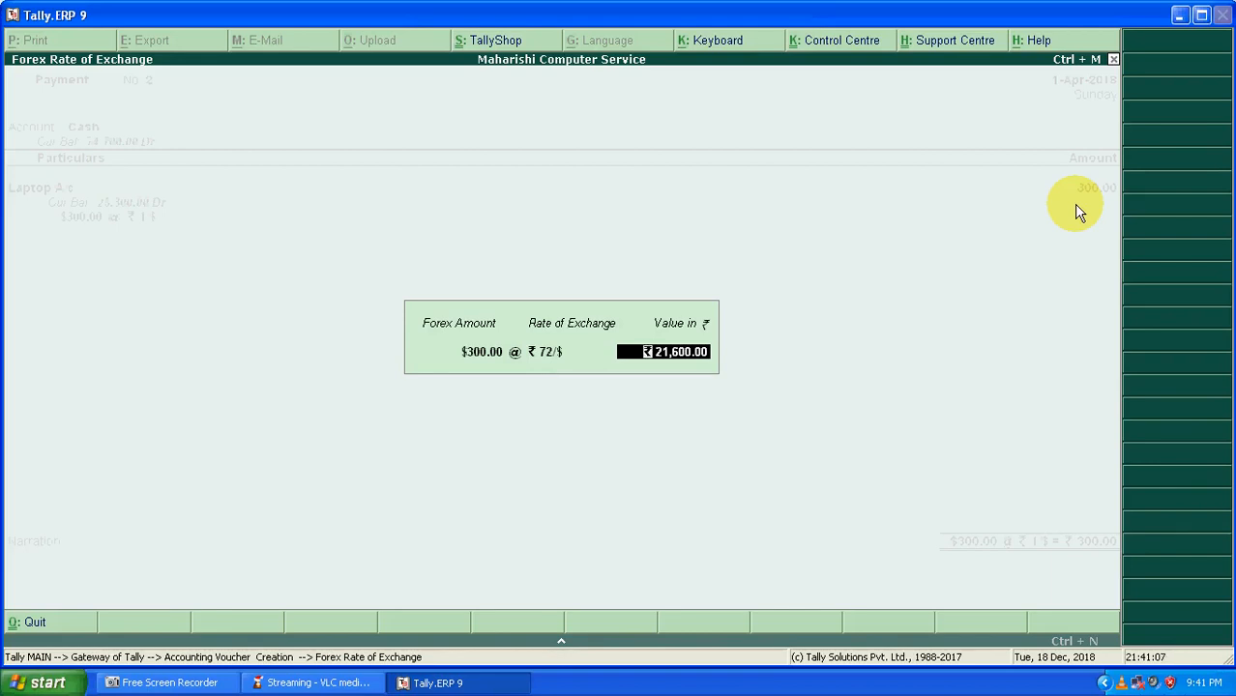
key("Return")
- End the particulars list, leave the narration blank, and save the payment voucher
key("Return")
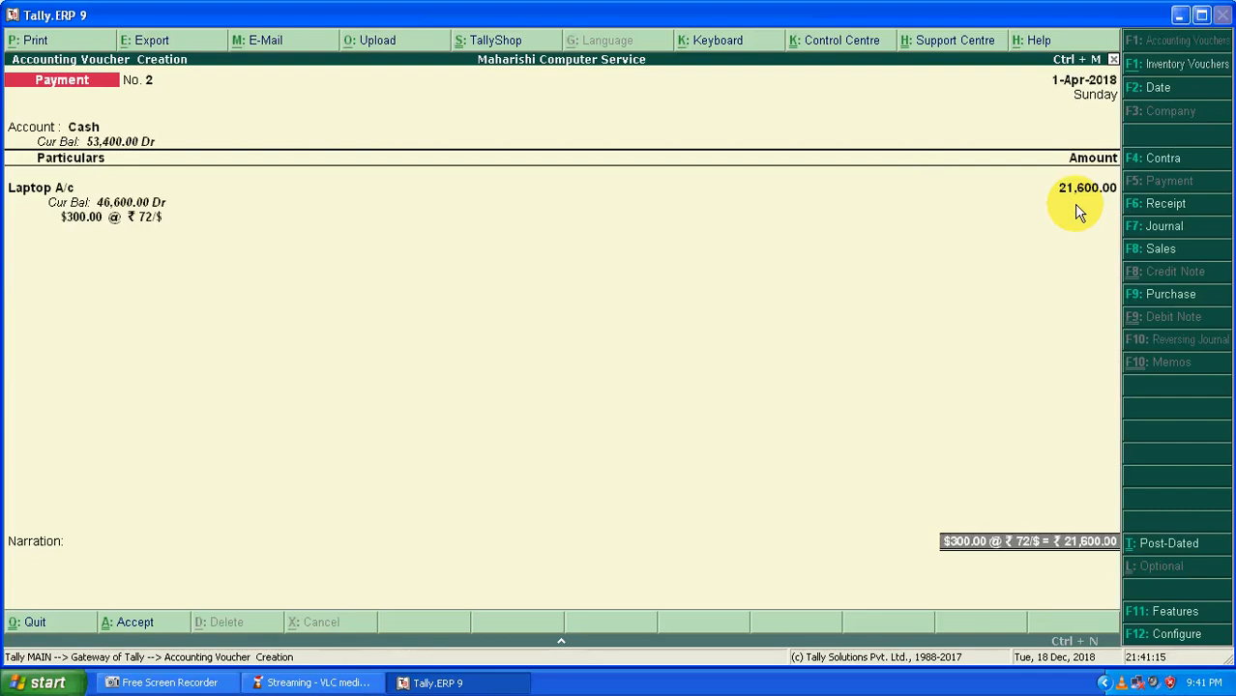
key("Return")
key("Return")
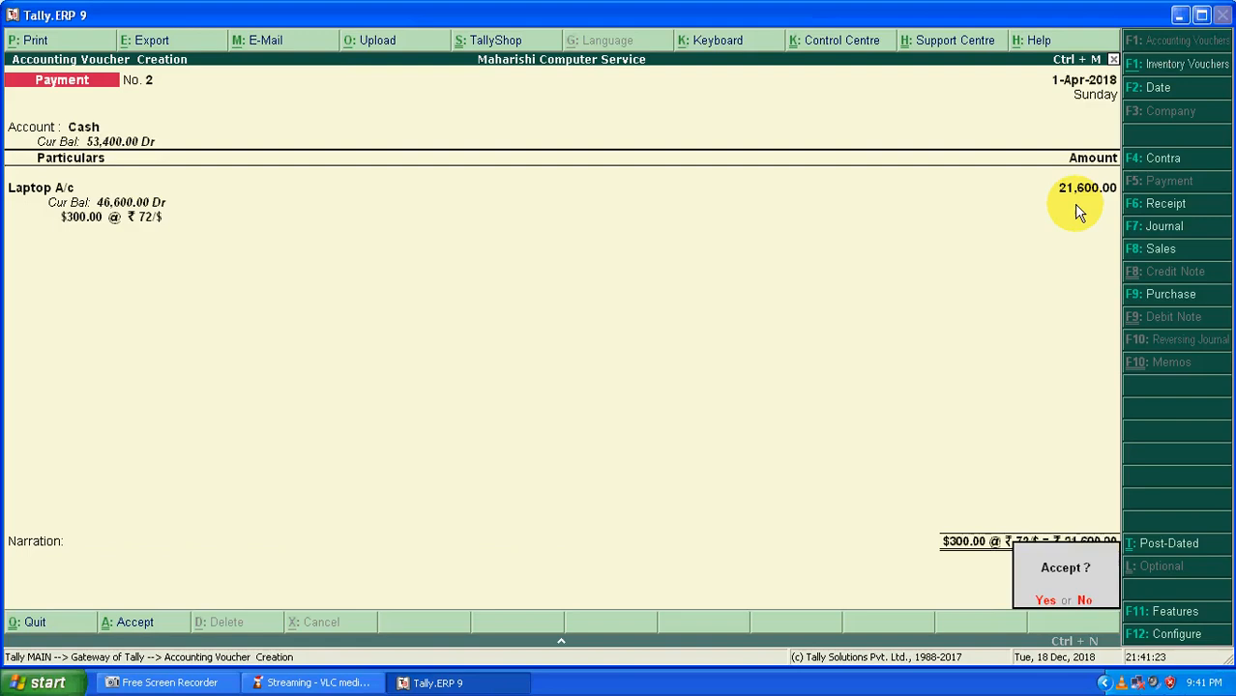
key("Return")
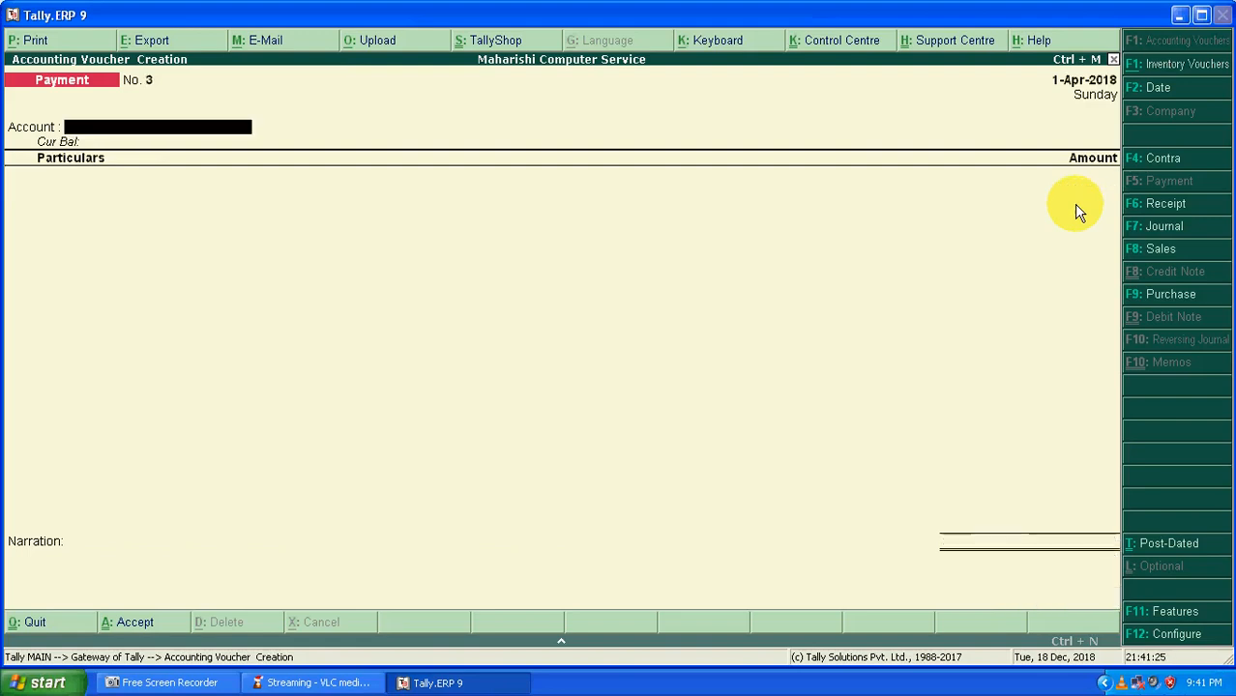